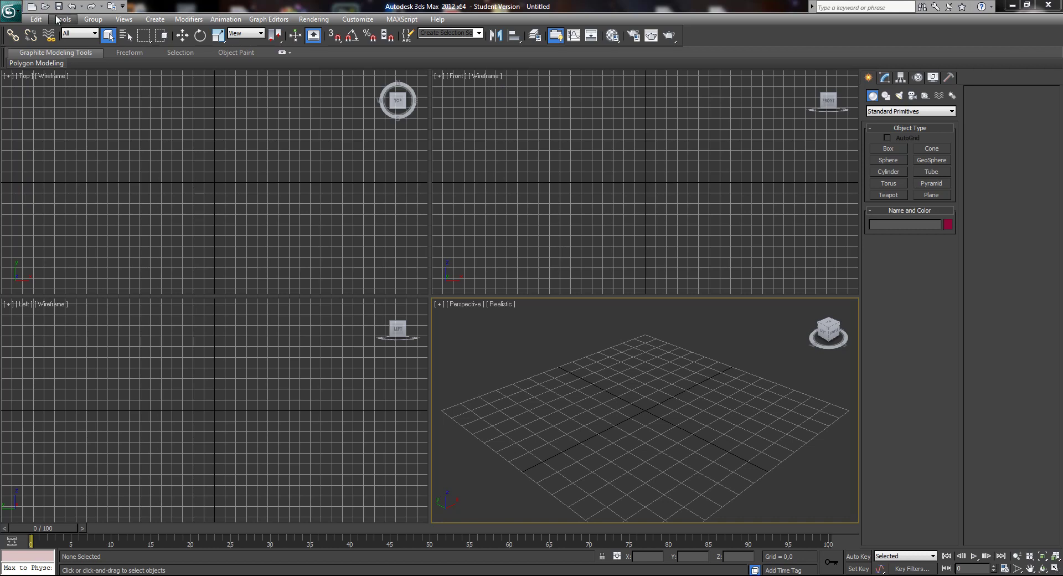
Step: Look over the file commands and recent documents, and activate the four viewports one after another, ending on Top
click(11, 11)
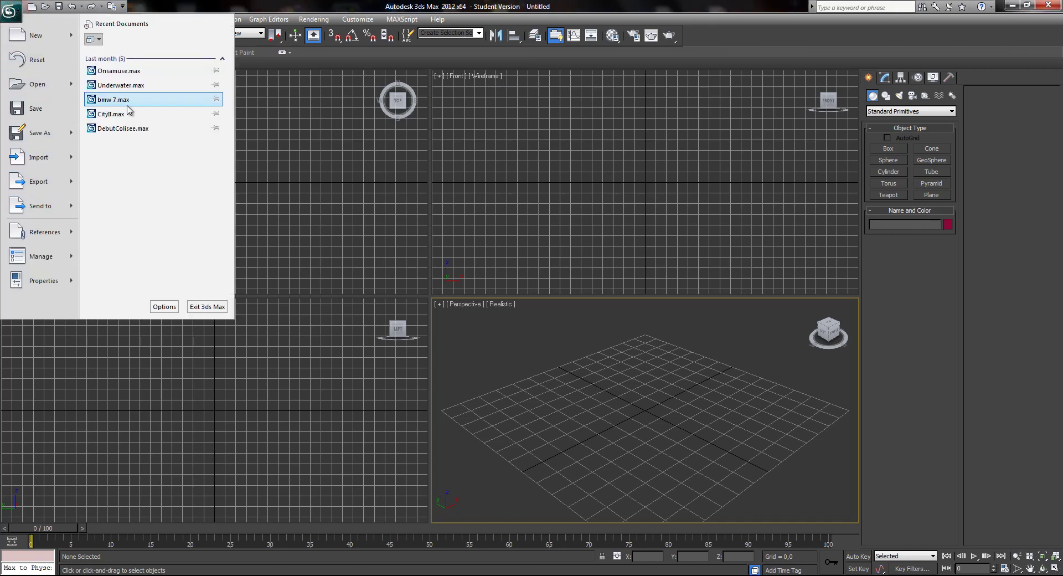
click(311, 192)
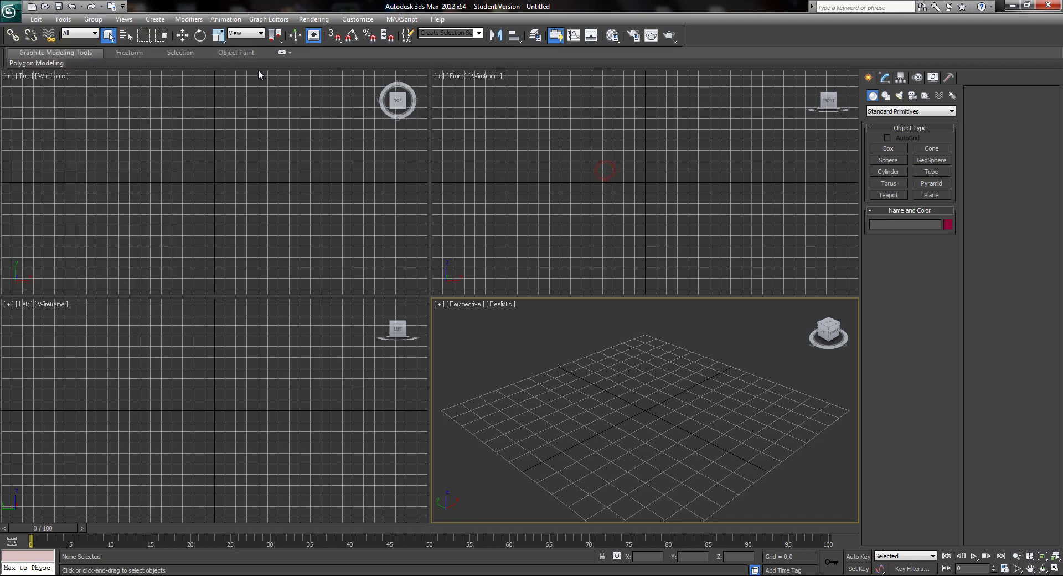
click(289, 131)
click(595, 164)
click(508, 387)
click(316, 372)
click(332, 215)
click(577, 200)
click(234, 211)
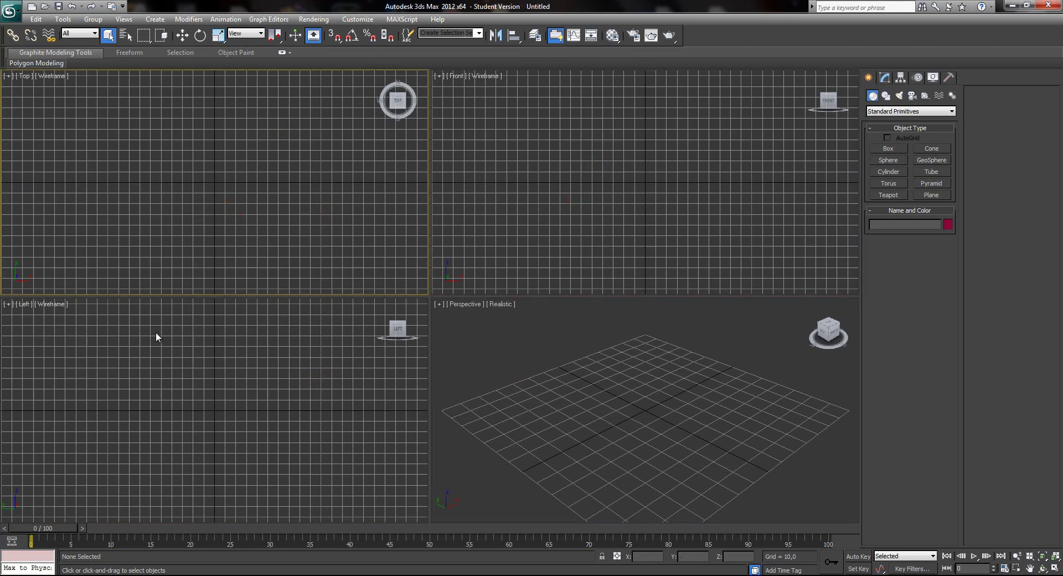
Step: Switch the Top viewport to the Back view and return it to the Top view
click(25, 77)
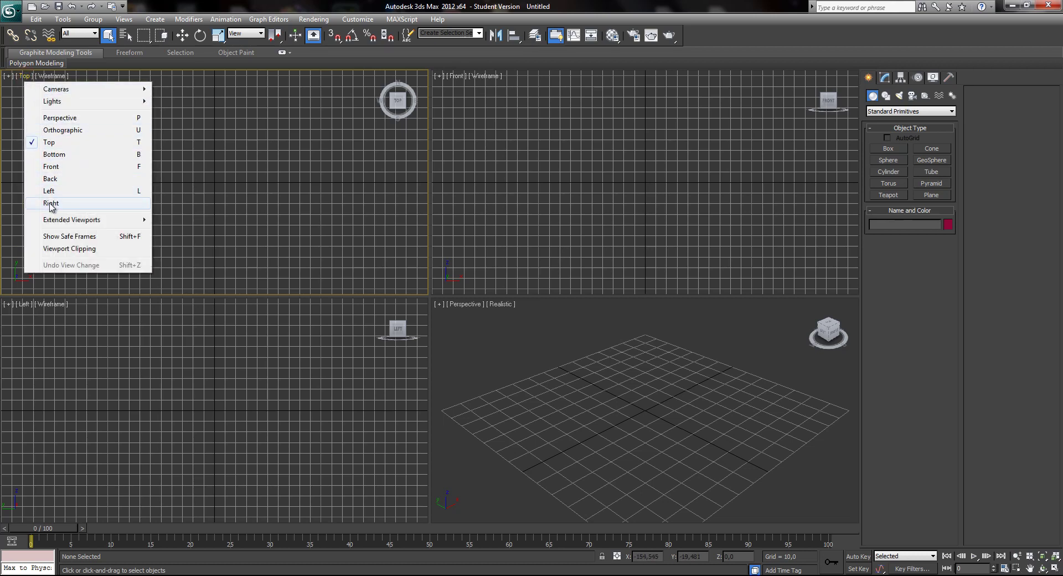
click(64, 178)
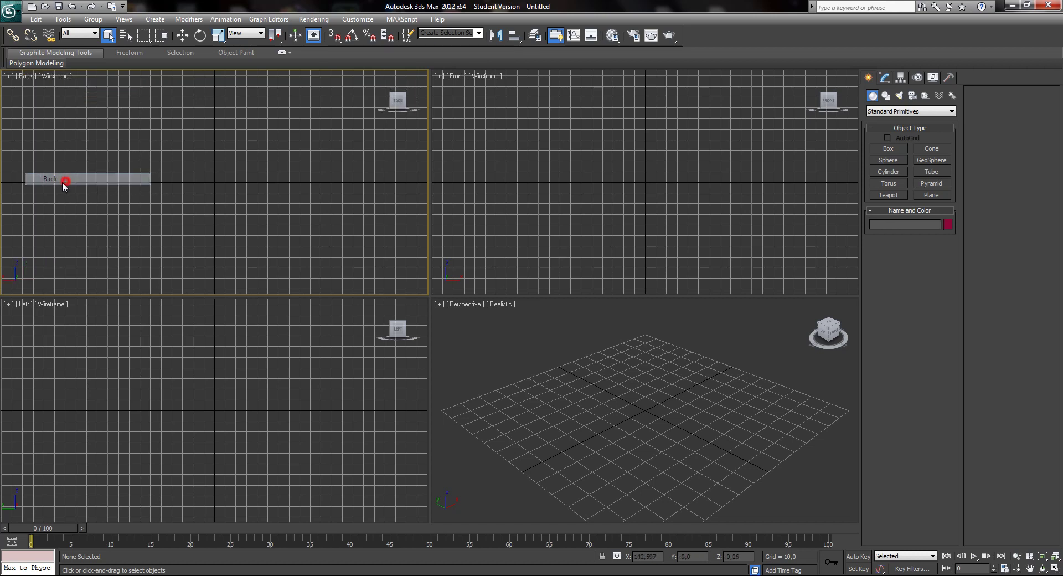
click(26, 77)
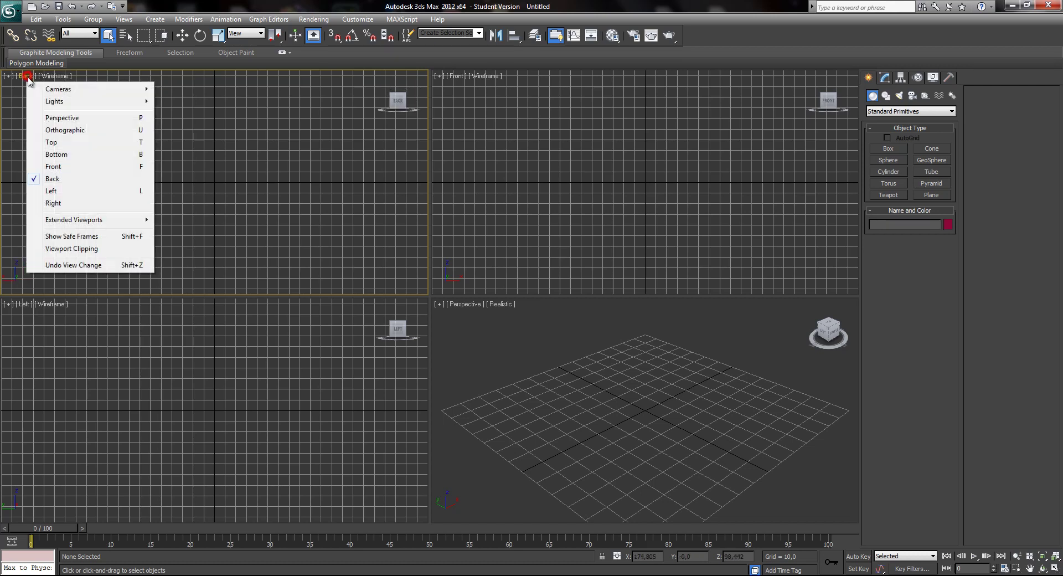
click(67, 139)
Step: Toggle the grid display off and back on in the Top, Front and Left viewports in turn
key(g)
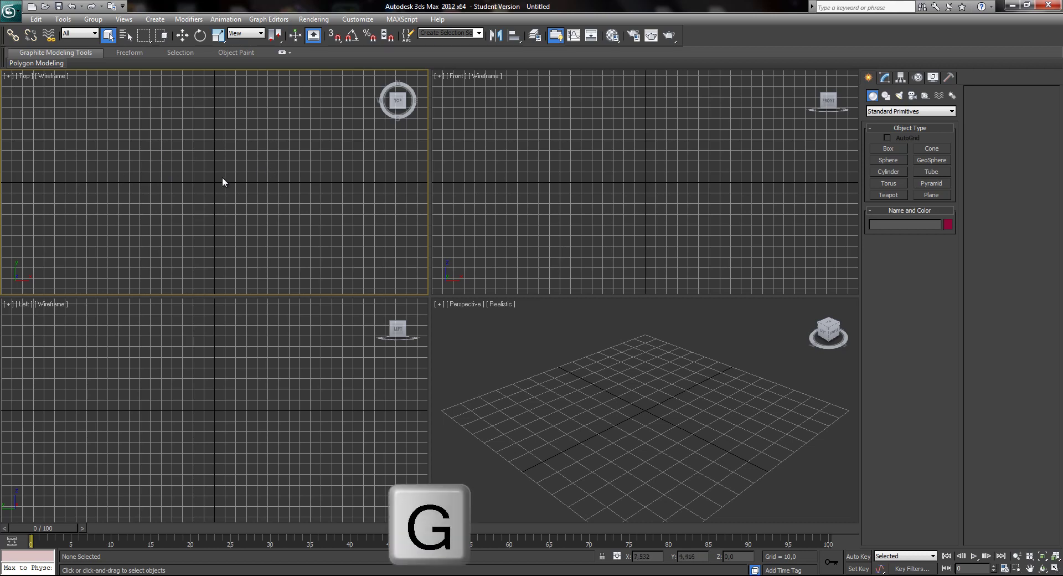
key(g)
key(g)
click(601, 182)
key(g)
key(g)
click(279, 373)
key(g)
key(g)
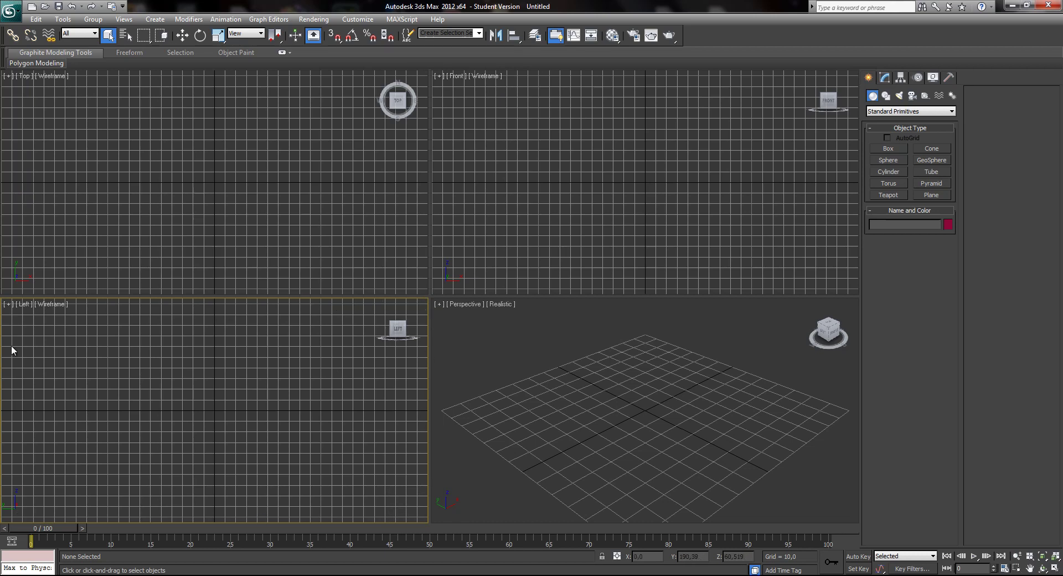
Step: Maximize the Top and Front viewports one at a time, restoring the four-viewport layout after each
click(274, 204)
click(625, 145)
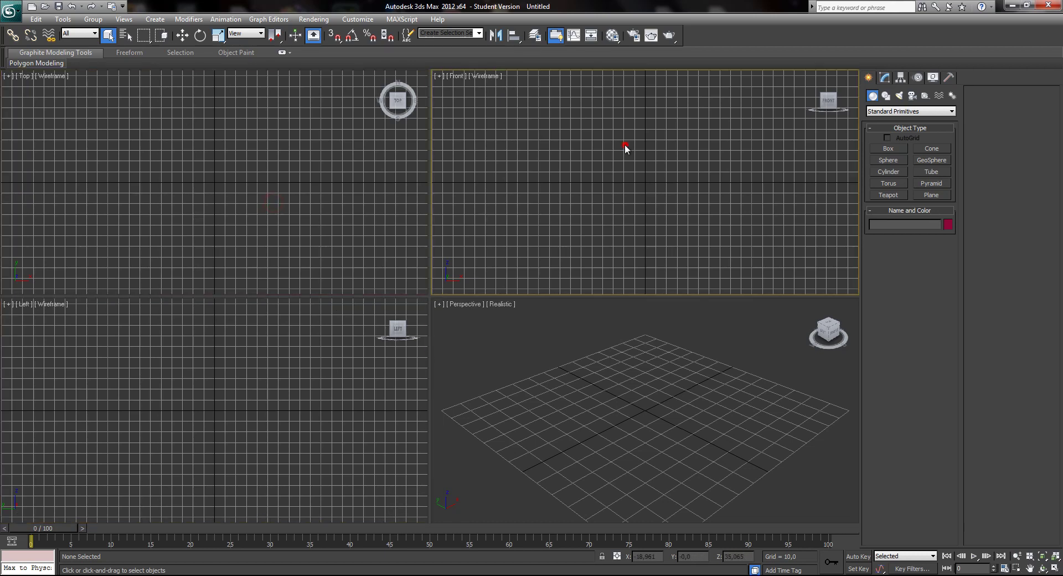
click(487, 366)
click(273, 168)
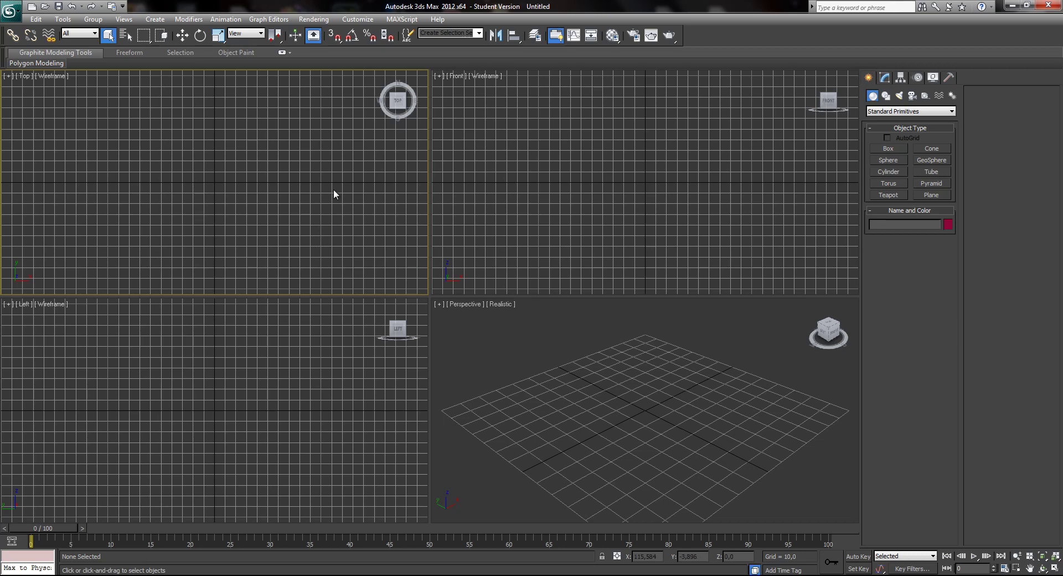
key(alt+w)
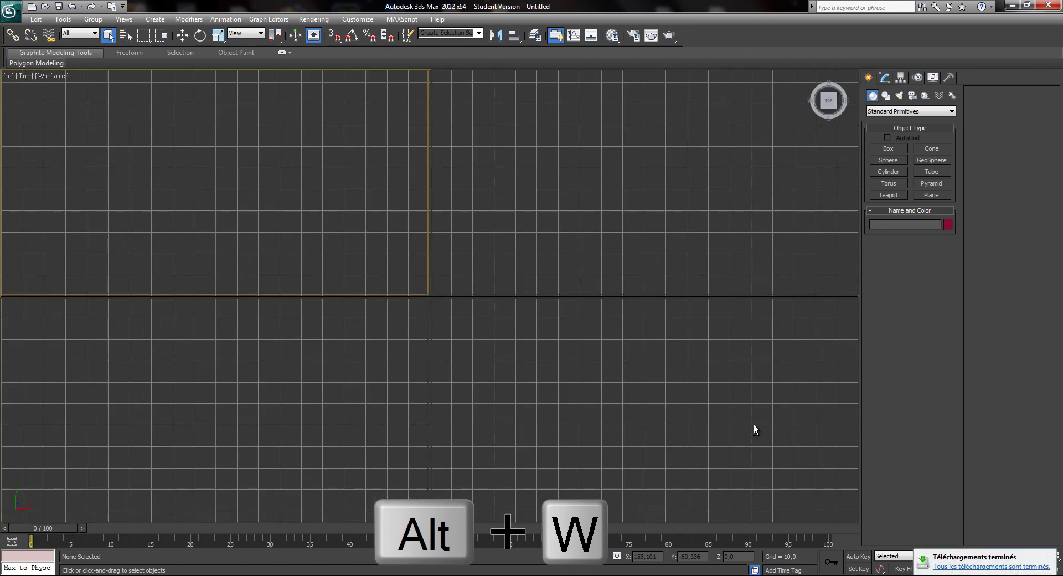
key(alt+w)
click(569, 189)
key(alt+w)
key(alt+w)
Step: Maximize the Perspective viewport, orbit its view around the grid, and restore the four-viewport layout
click(579, 414)
key(alt+w)
alt+middle_drag(545, 351, 338, 334)
key(alt+w)
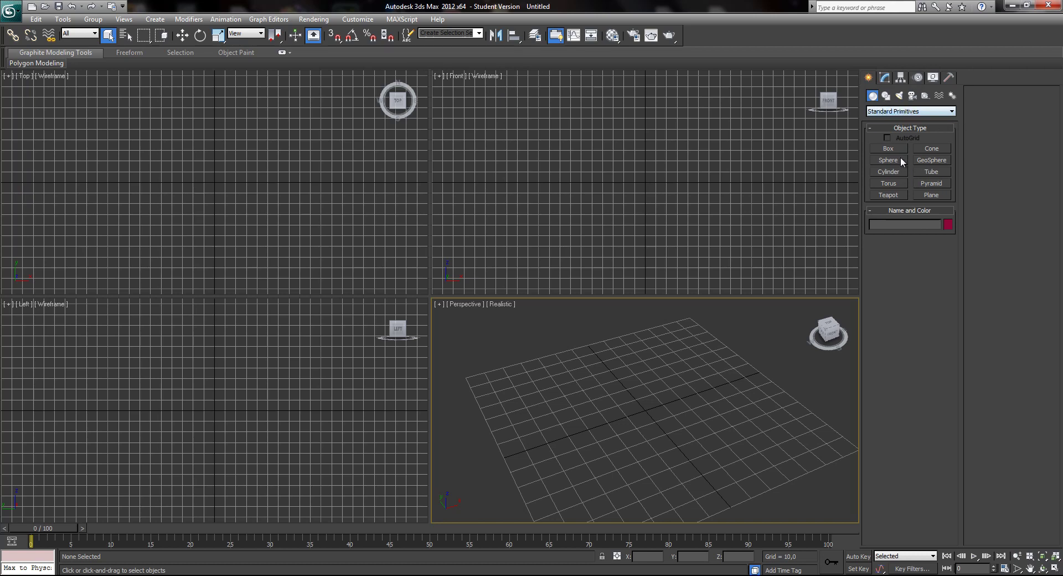
Step: Examine the creation tools for shapes, lights, cameras, helpers, space warps and systems, ending on the geometry primitives
click(885, 96)
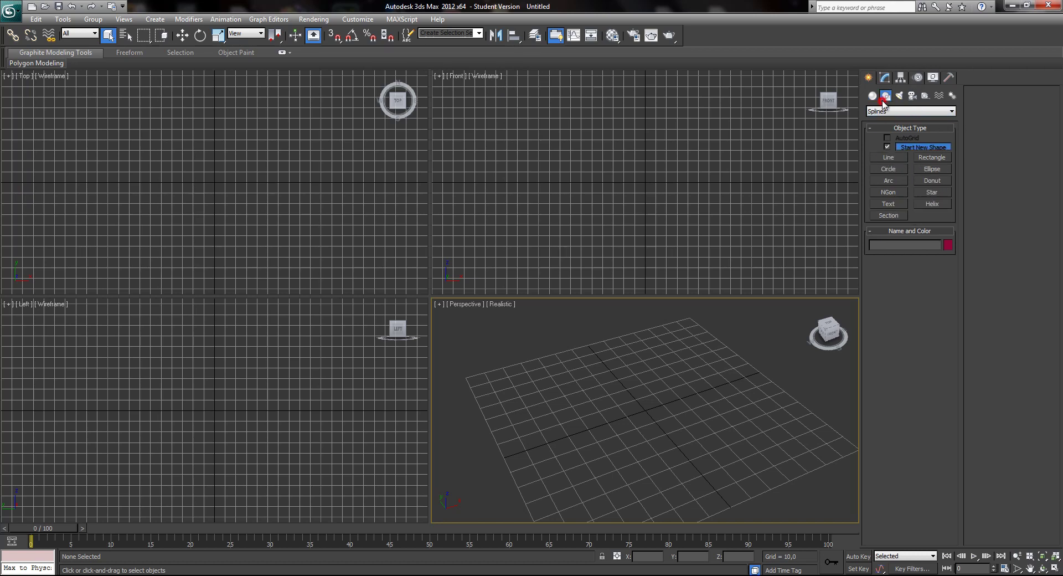
click(898, 96)
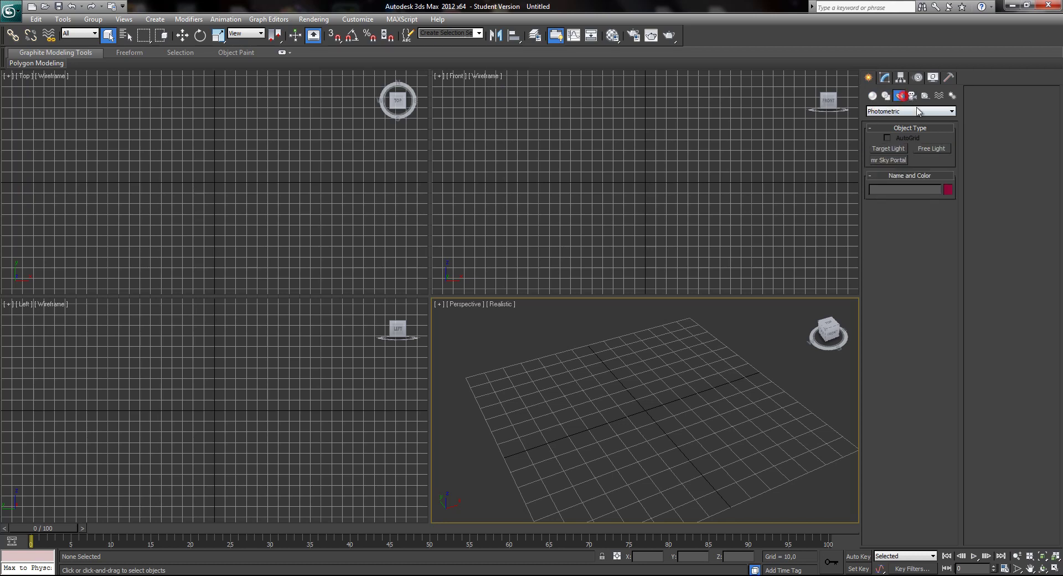
click(913, 96)
click(924, 96)
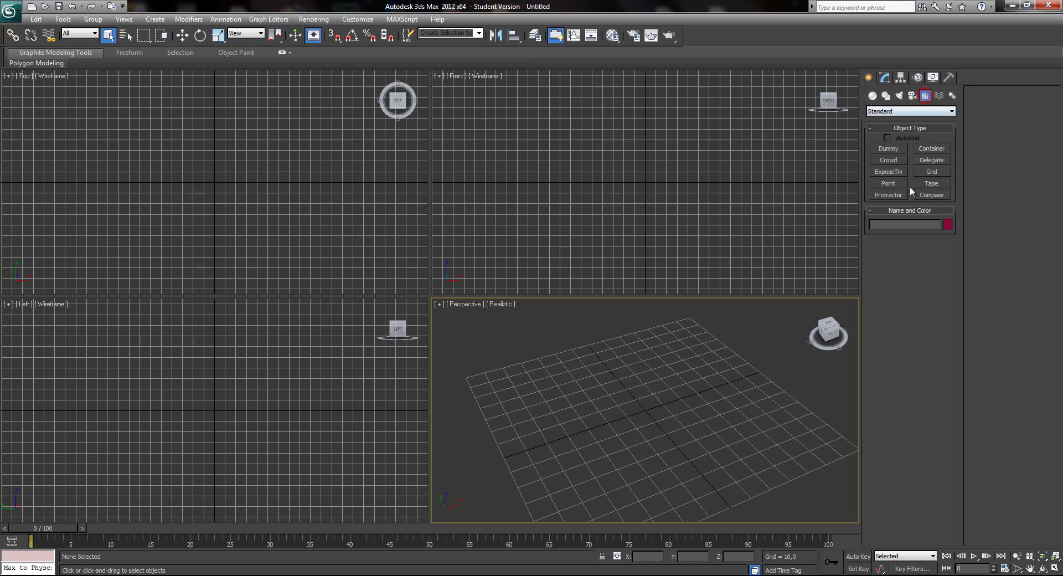
click(938, 96)
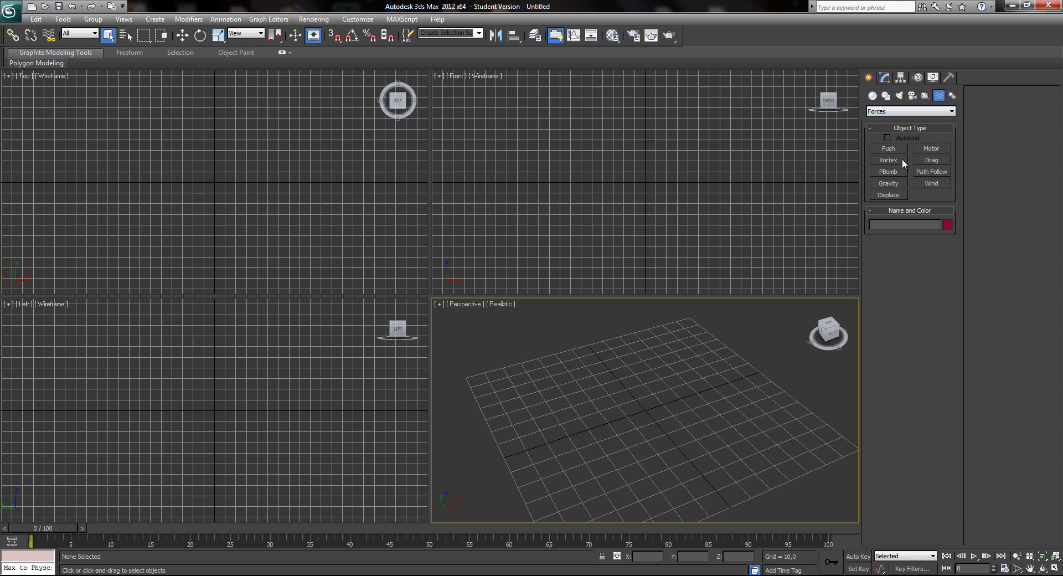
click(951, 96)
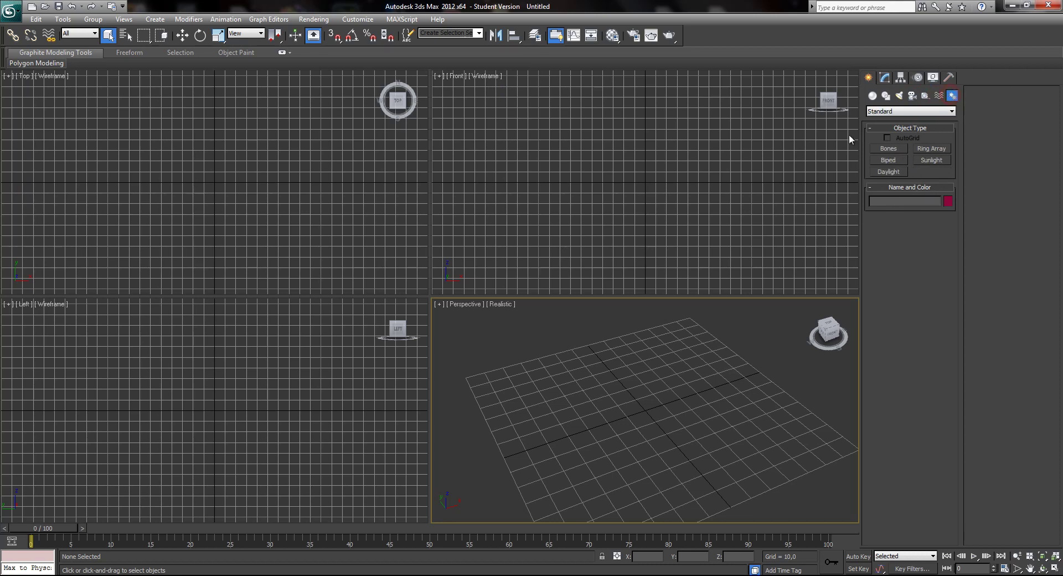
click(872, 96)
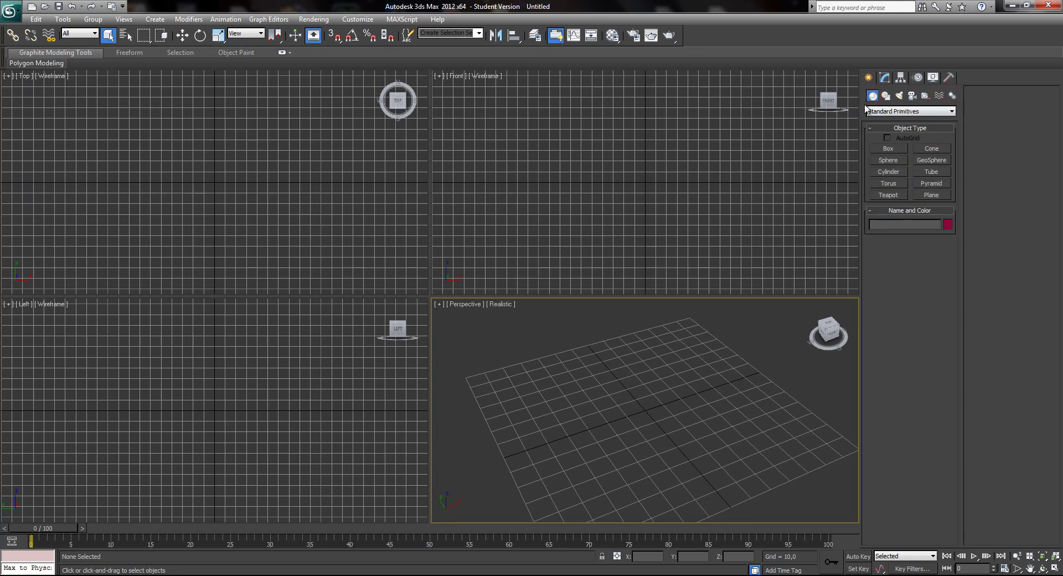
click(886, 95)
click(900, 97)
click(912, 96)
click(872, 96)
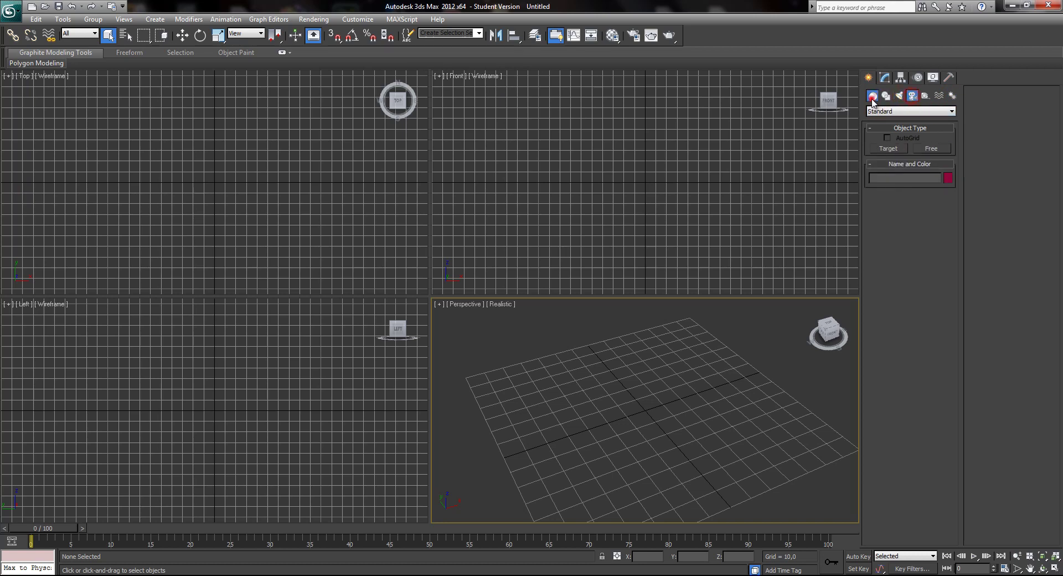
Step: Examine the subcategories offered for geometry, shapes and lights, and return to the Standard Primitives
click(916, 113)
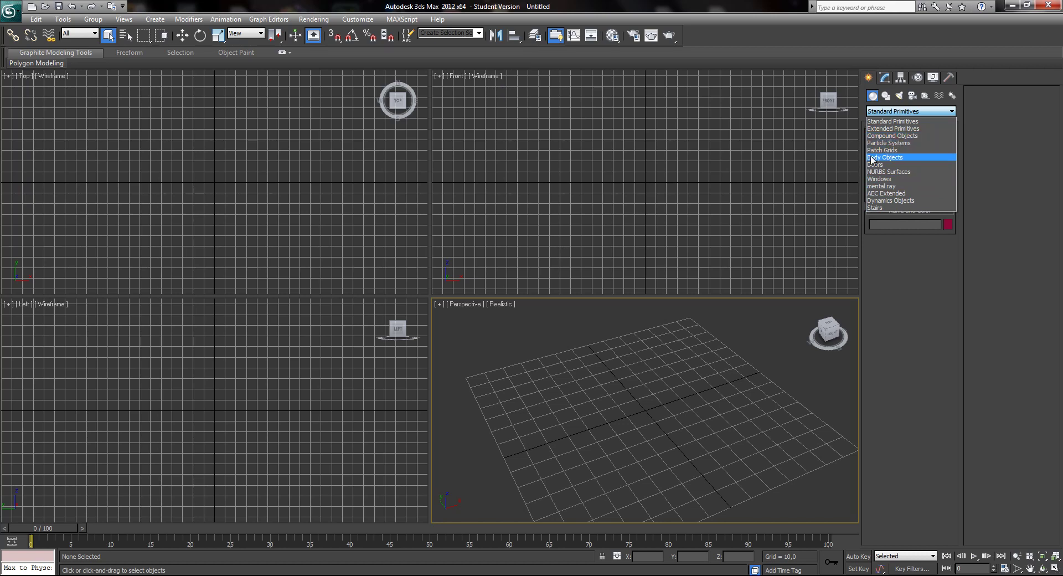
click(886, 96)
click(886, 112)
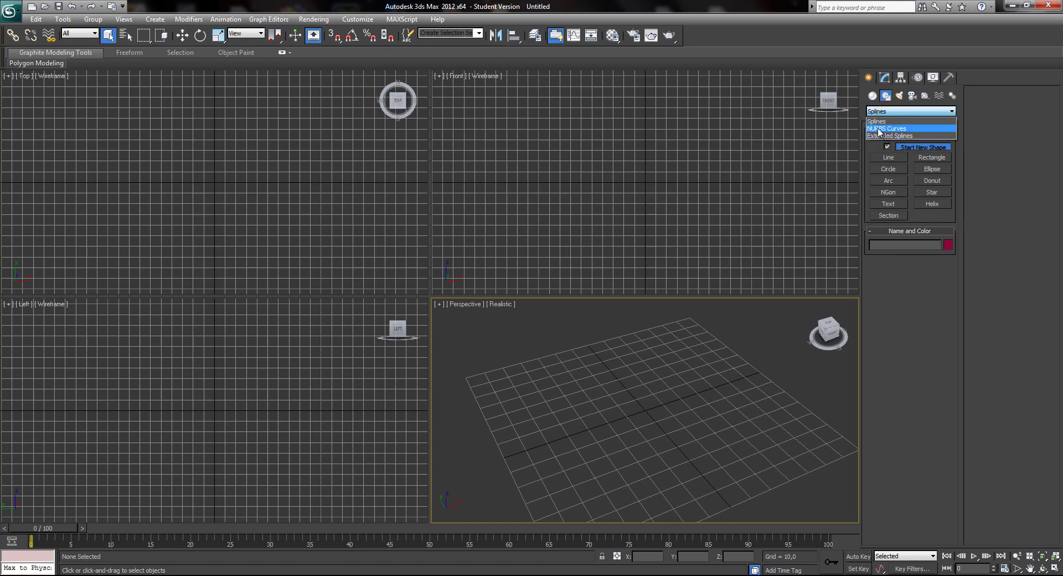
click(883, 121)
click(899, 96)
click(891, 111)
click(879, 127)
click(872, 96)
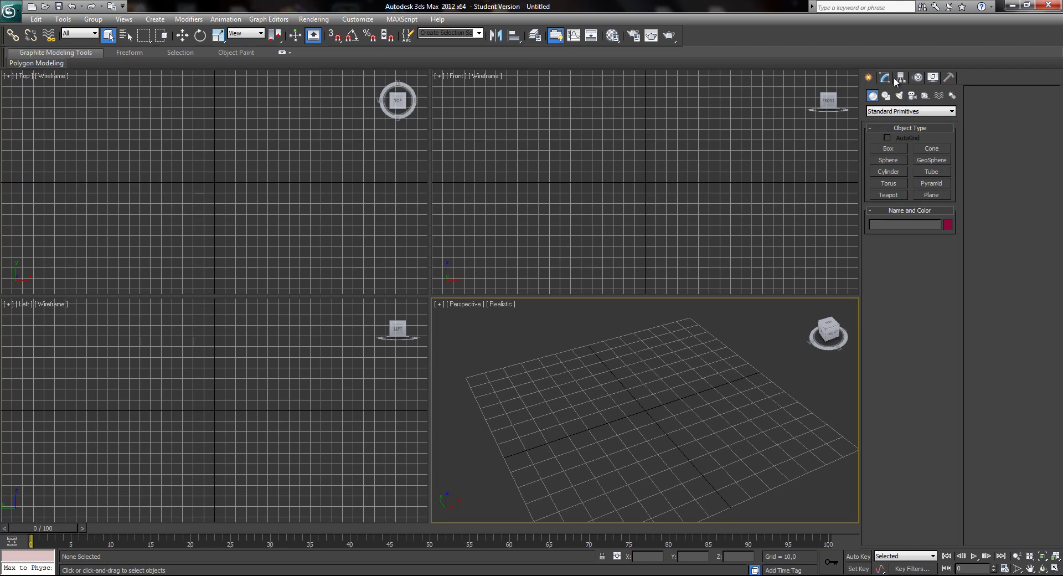
Step: Look through the modify, hierarchy, motion, display and utilities tools, and return to the object creation tools
click(885, 78)
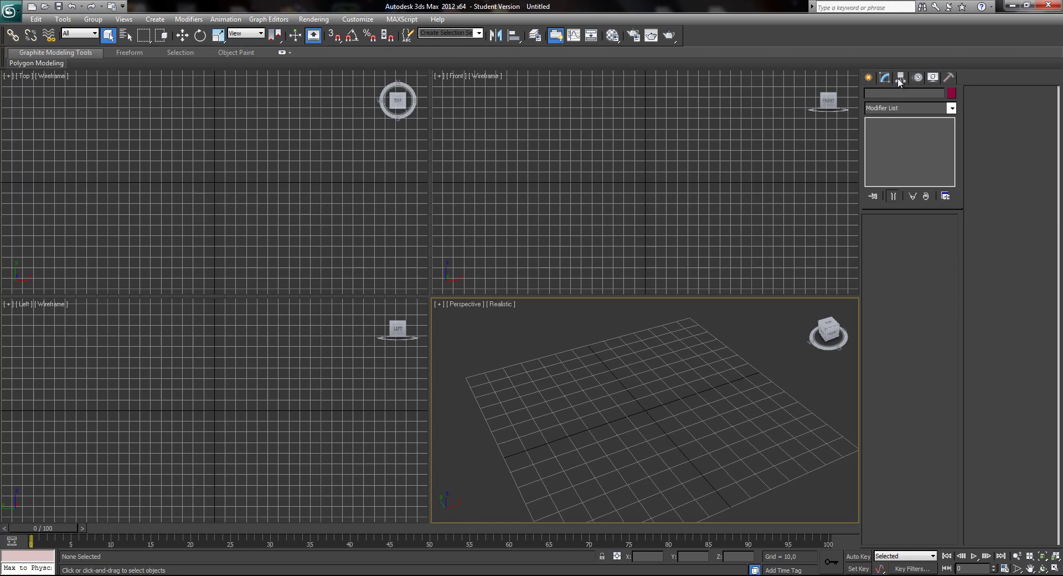
click(900, 78)
click(917, 78)
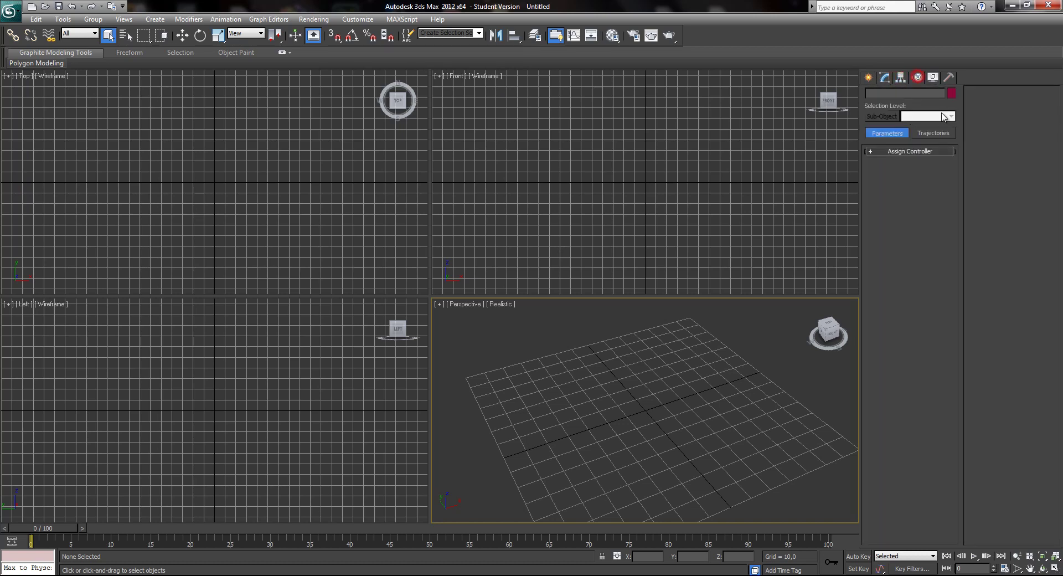
click(932, 78)
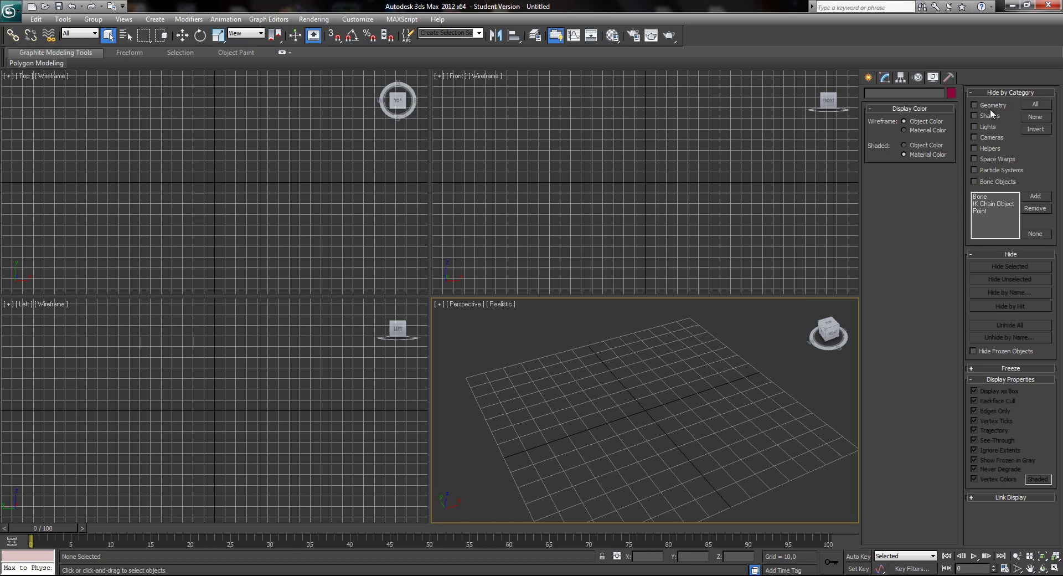
click(948, 77)
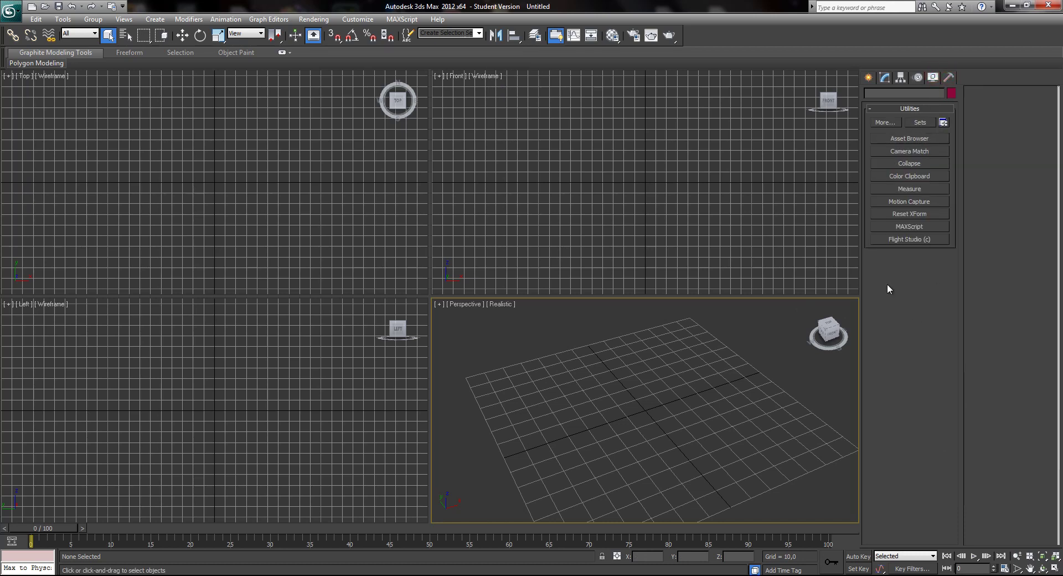
click(869, 78)
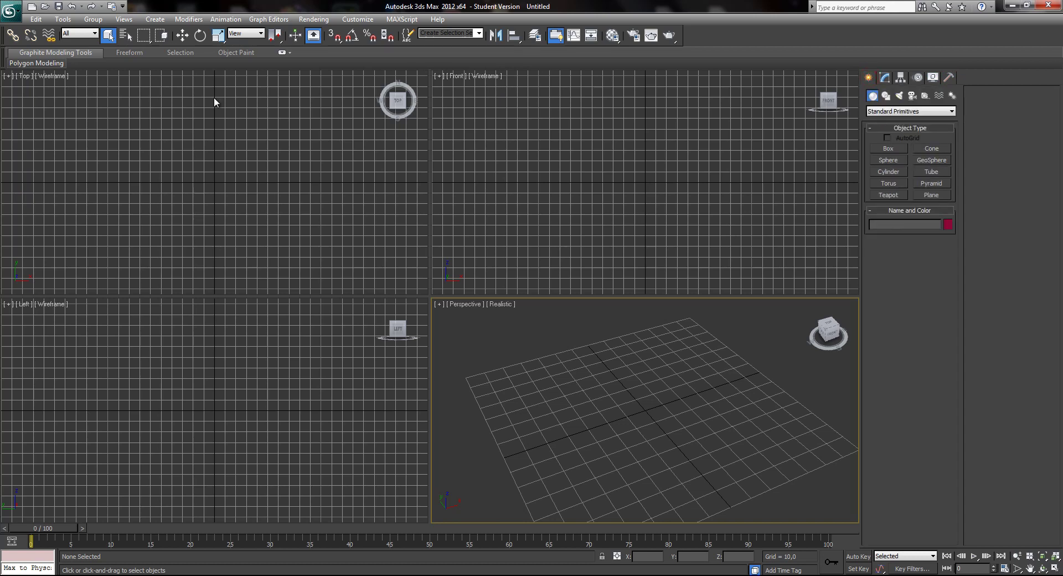
Step: Examine the Select From Scene object list and close it without selecting any object
click(127, 37)
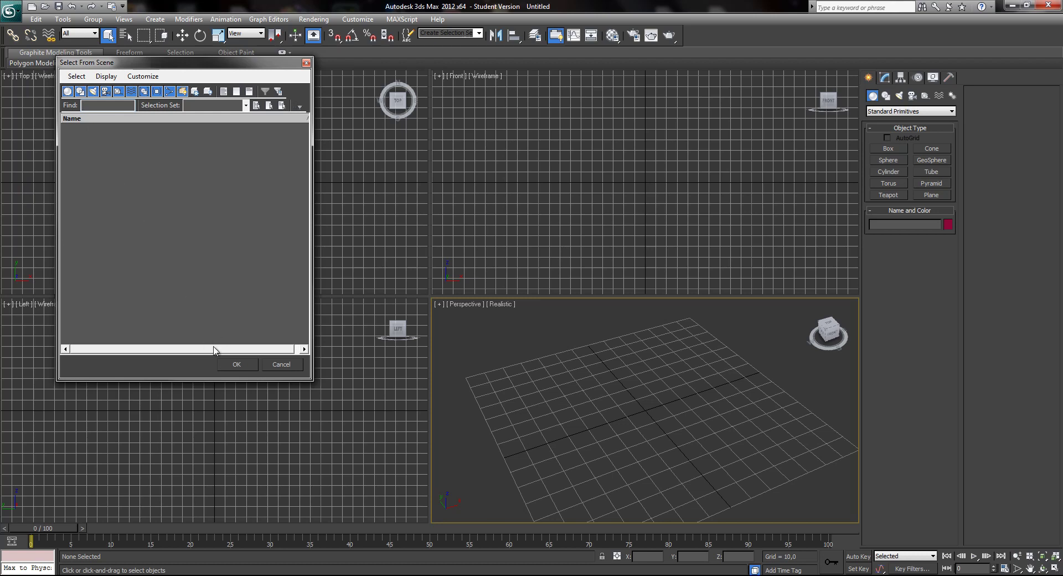
click(271, 364)
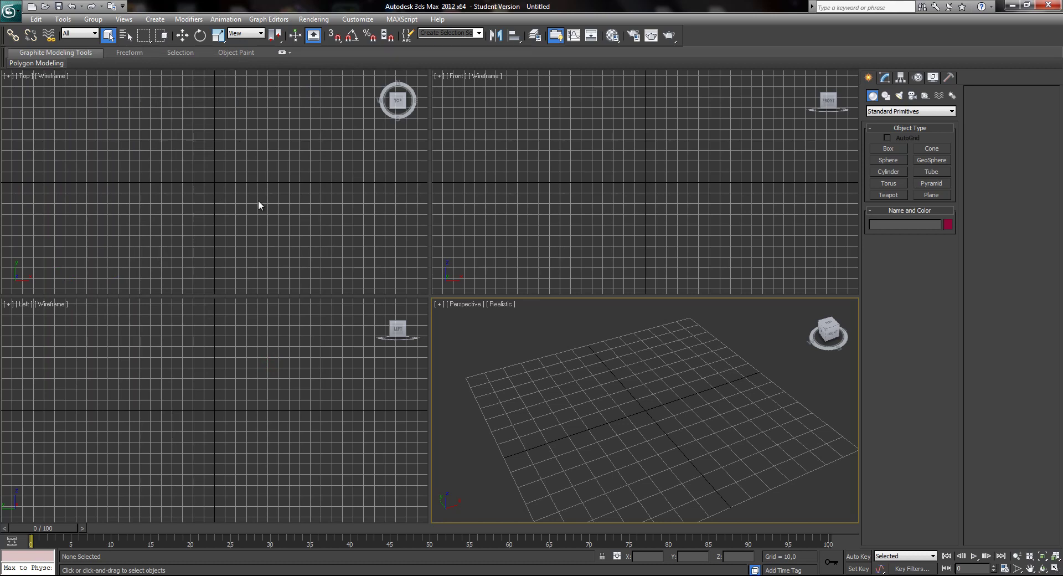
key(h)
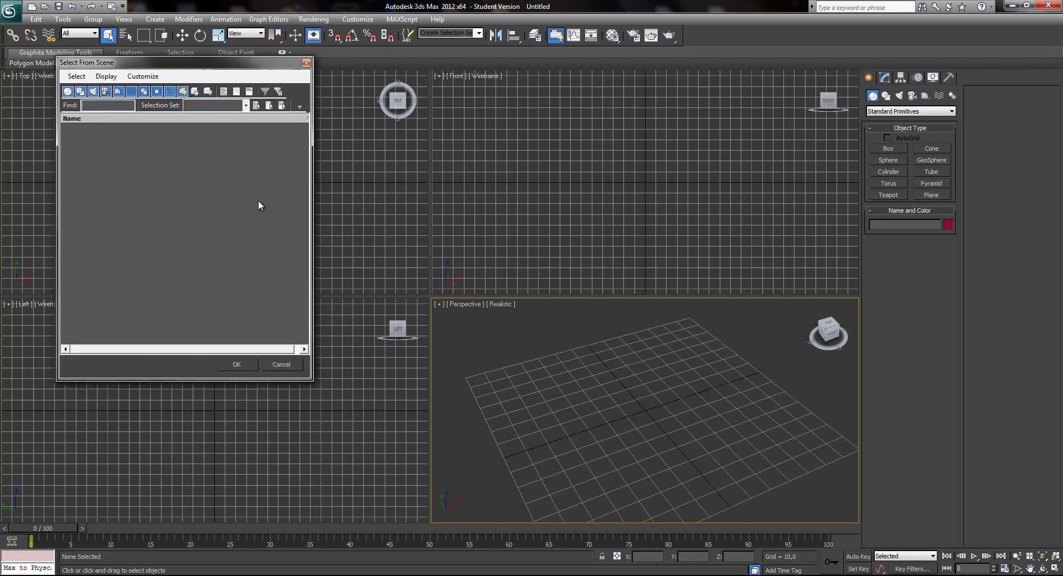
click(306, 62)
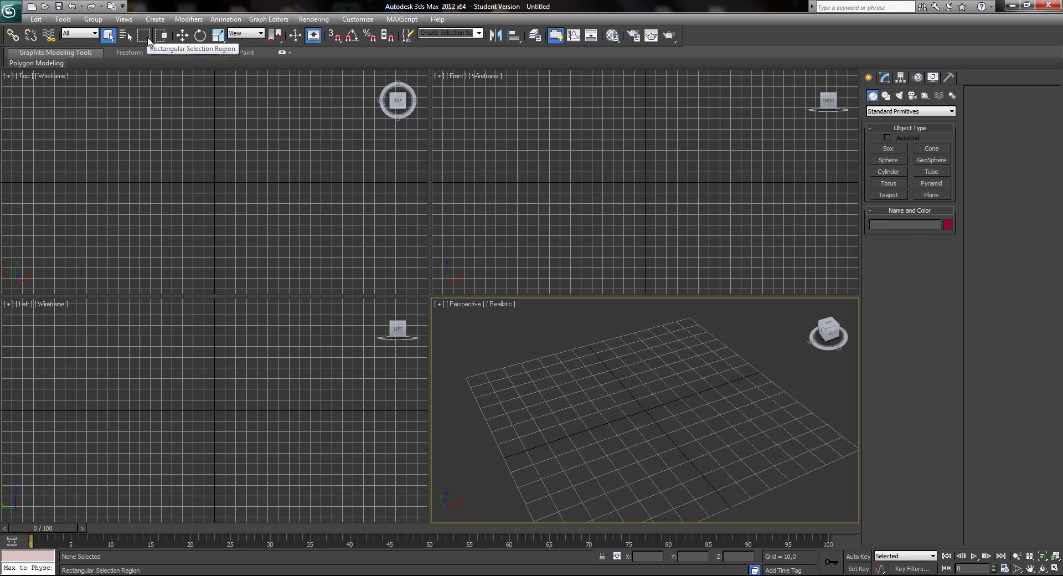
drag(134, 131, 146, 52)
click(127, 35)
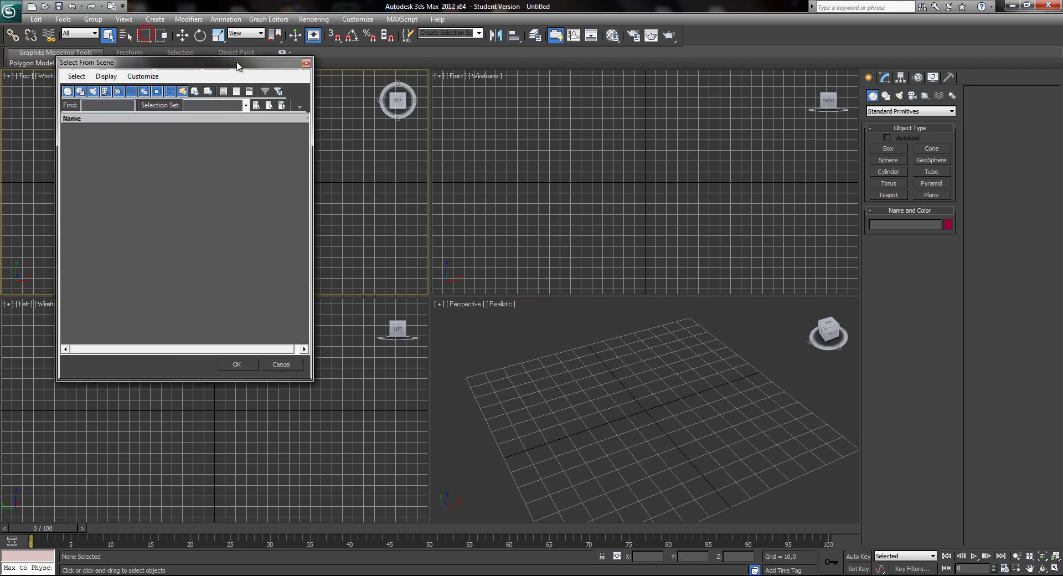
click(305, 62)
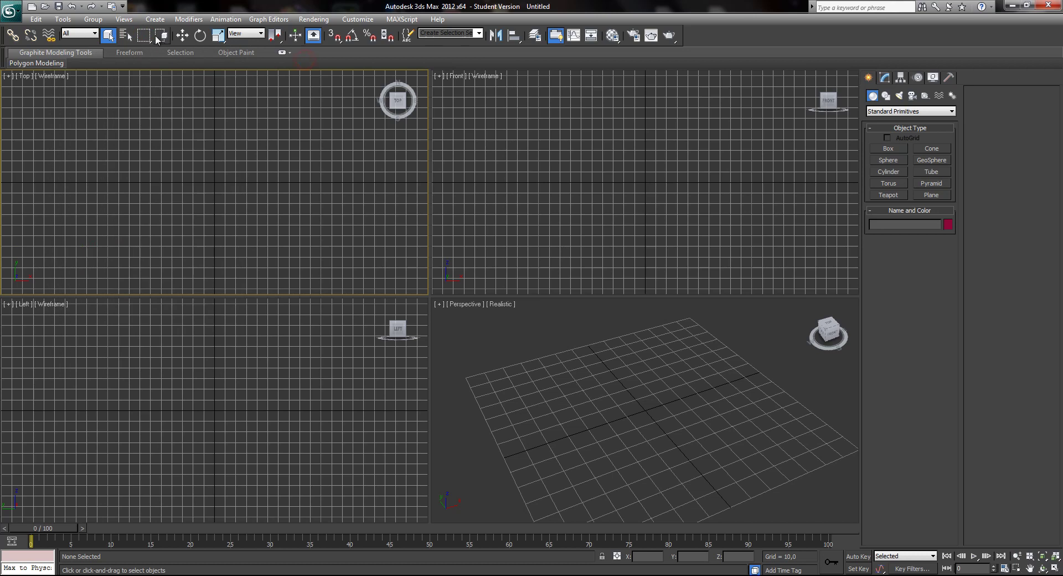
Step: Try the circular, fence and lasso selection regions in the Top viewport
click(150, 35)
drag(150, 36, 145, 69)
drag(144, 155, 169, 186)
click(148, 34)
drag(148, 60, 148, 88)
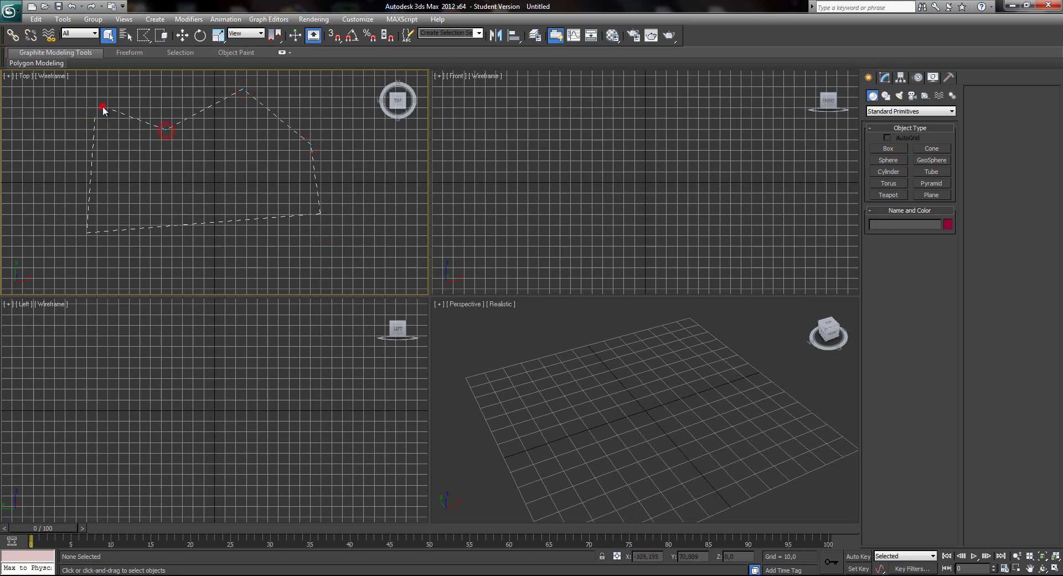
drag(138, 40, 145, 106)
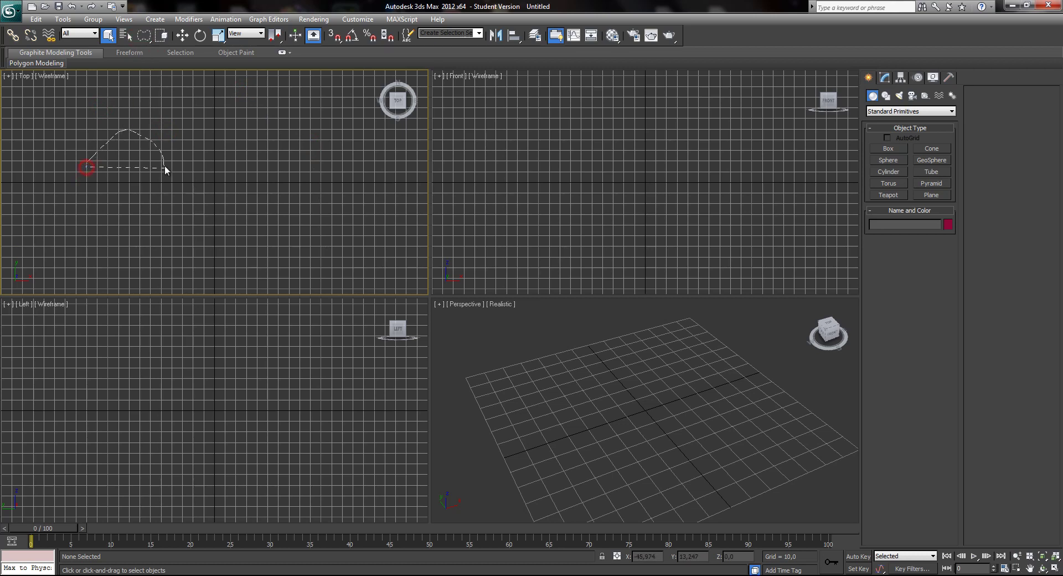
Step: Try the lasso and paint selection regions in the Top viewport, and return to the rectangular region
drag(42, 194, 76, 139)
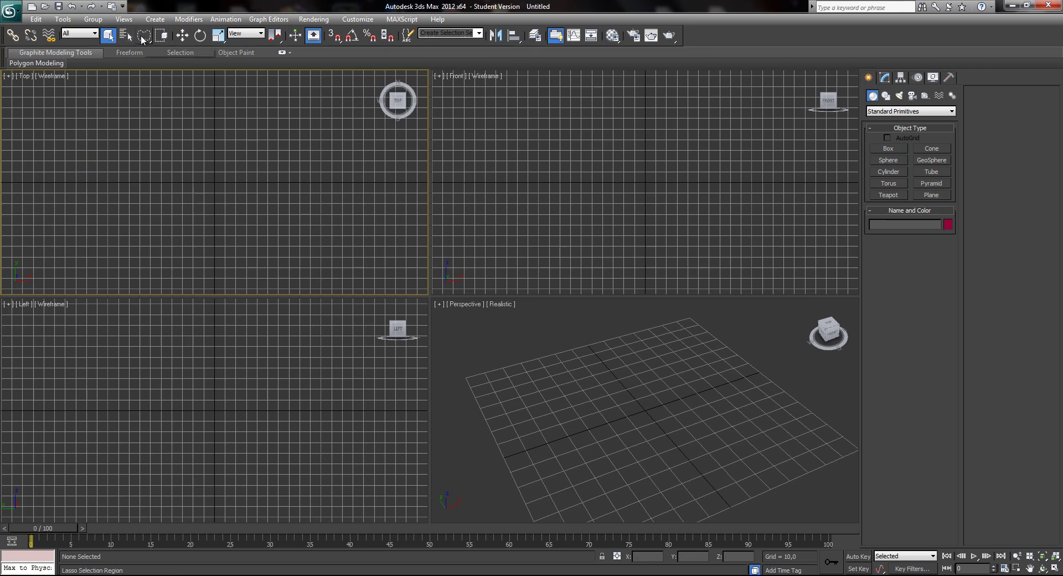
drag(144, 35, 145, 122)
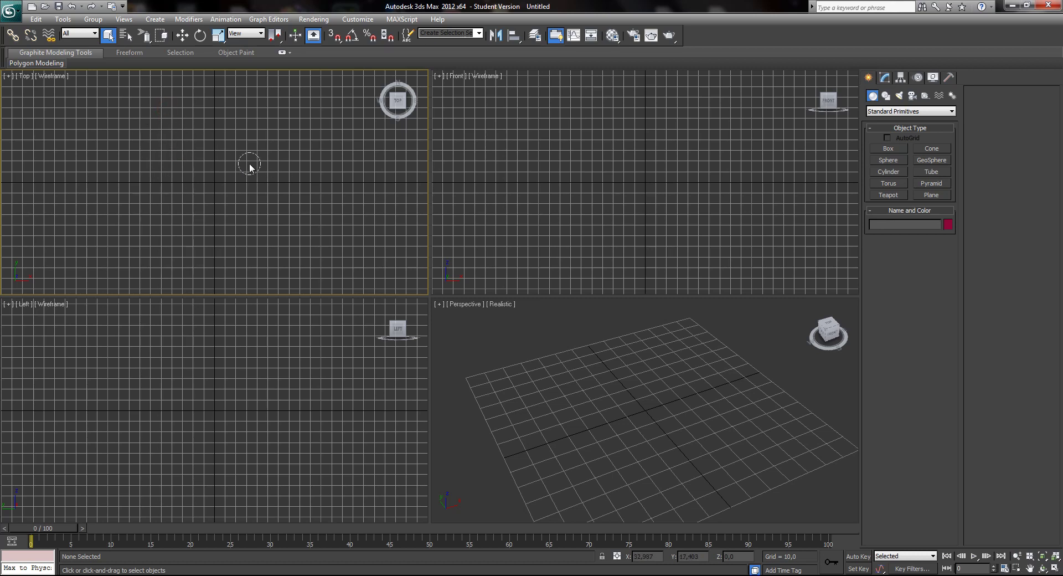
drag(150, 39, 145, 36)
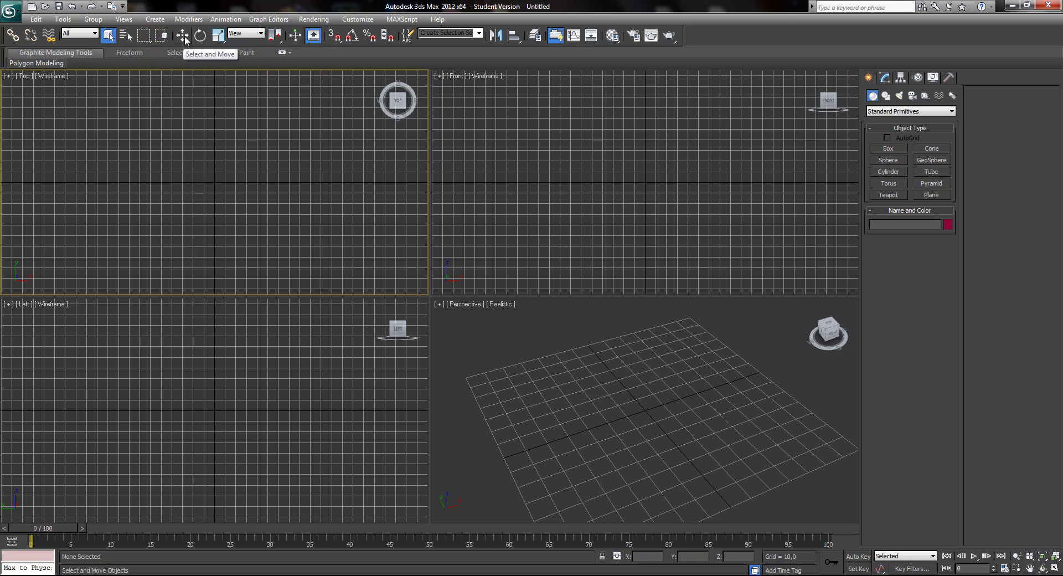
Step: Create a tall box near the grid's centre in the Perspective viewport, and activate the Move tool for it
click(183, 36)
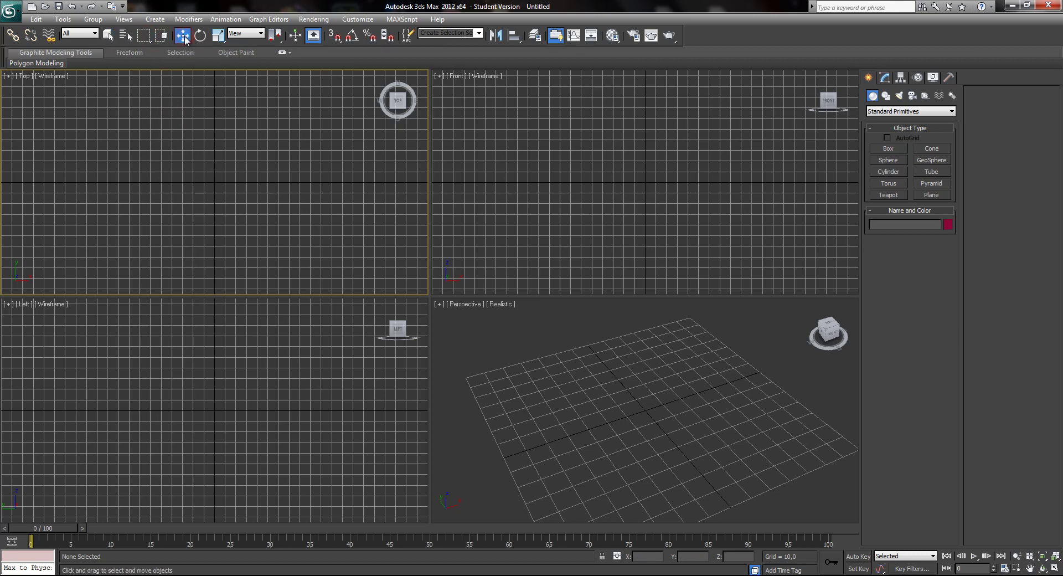
key(w)
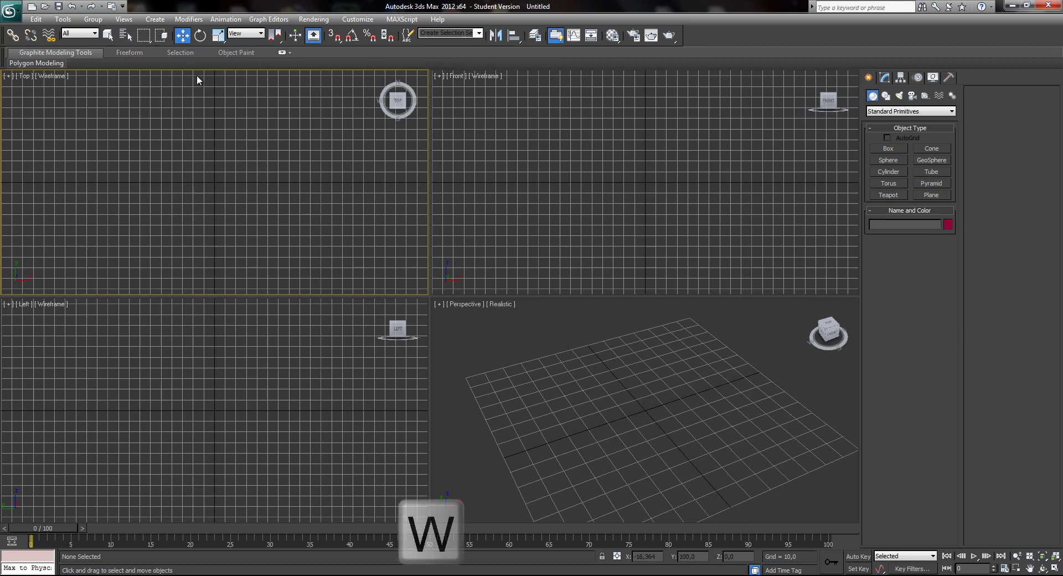
click(887, 149)
drag(609, 419, 650, 396)
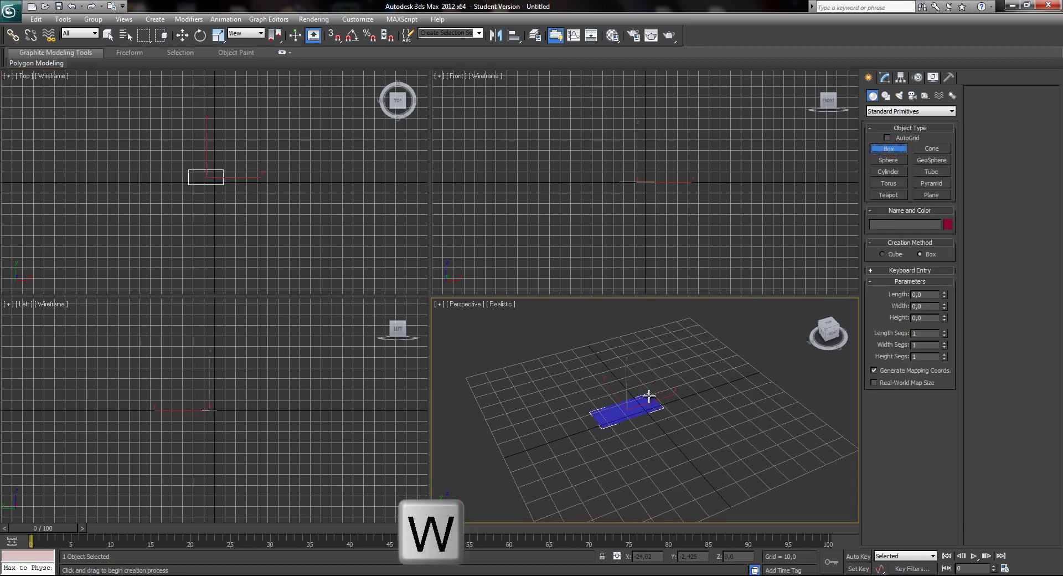
click(611, 354)
key(w)
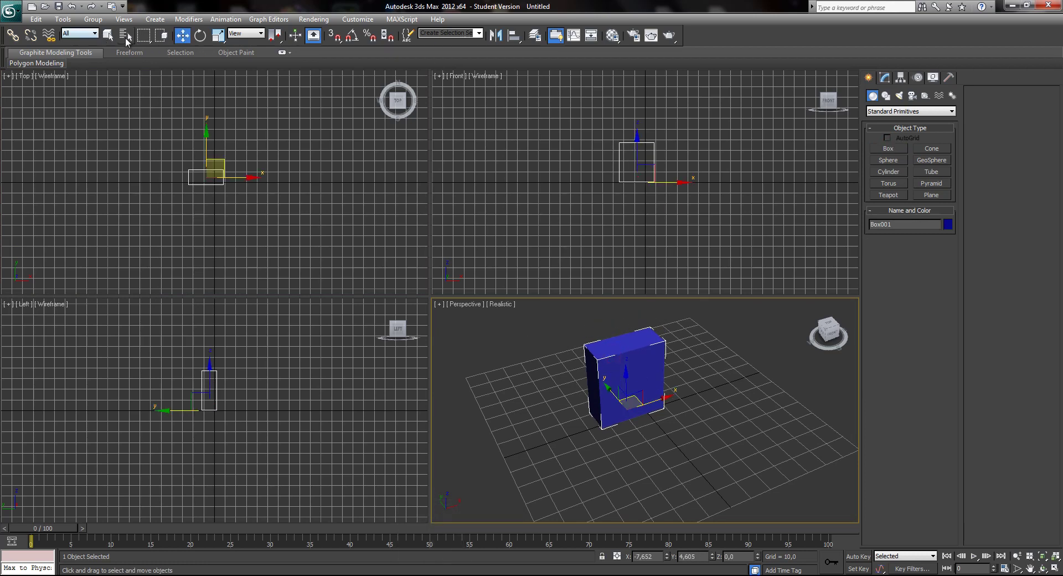
Step: Maximize the Perspective viewport and move the box in the XZ plane to about X -13.8 and Z 7.4
click(108, 35)
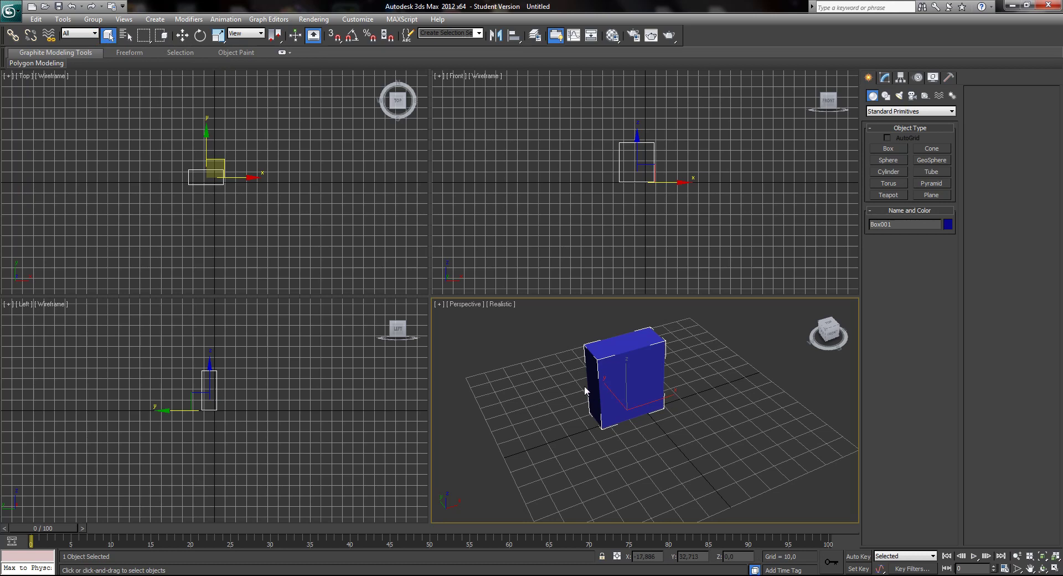
key(alt+w)
alt+middle_drag(498, 346, 442, 331)
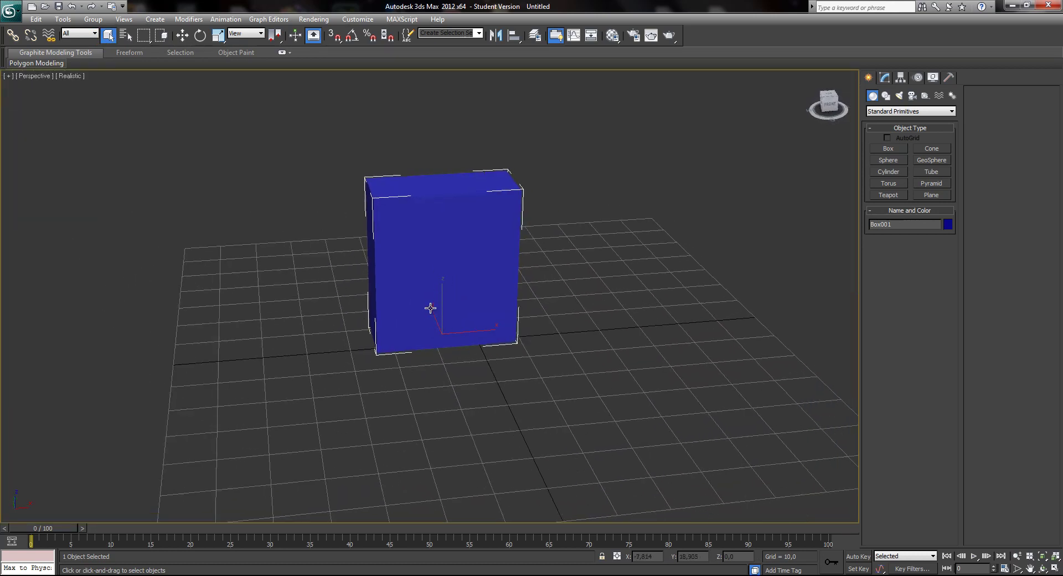
click(182, 35)
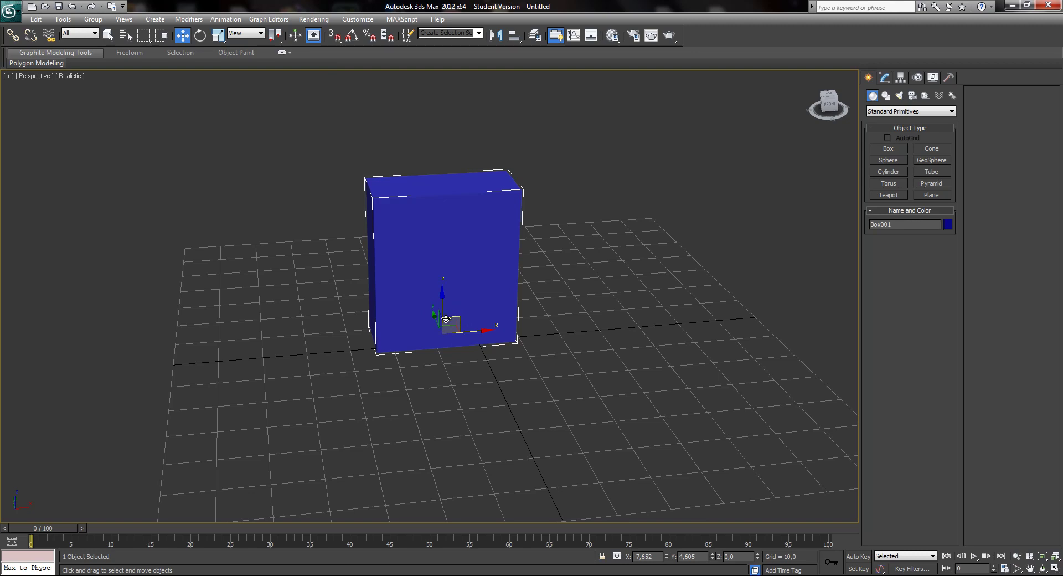
drag(468, 334, 435, 289)
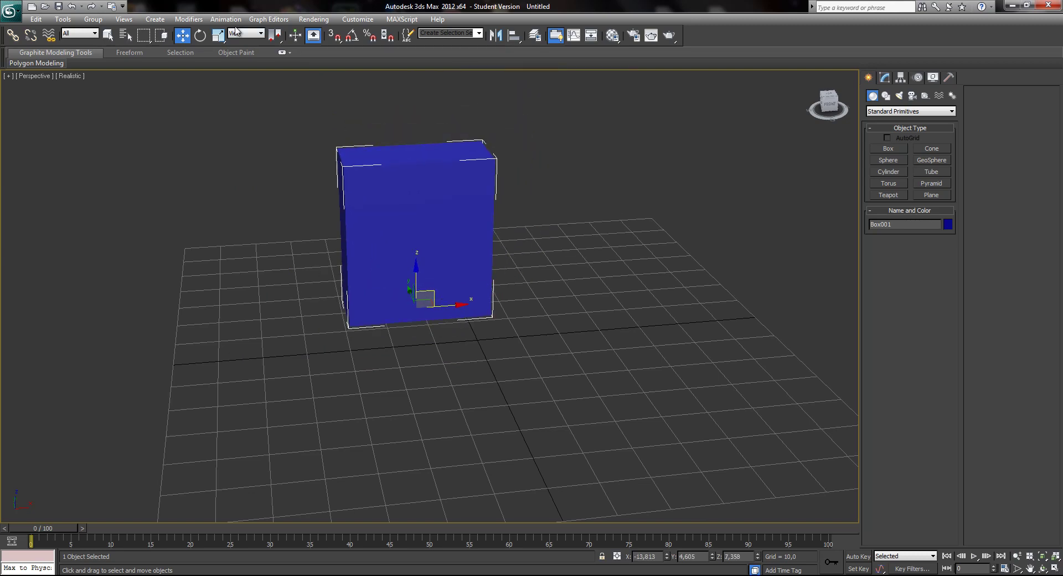
Step: Try rotating the box about its X axis with the Rotate tool
key(e)
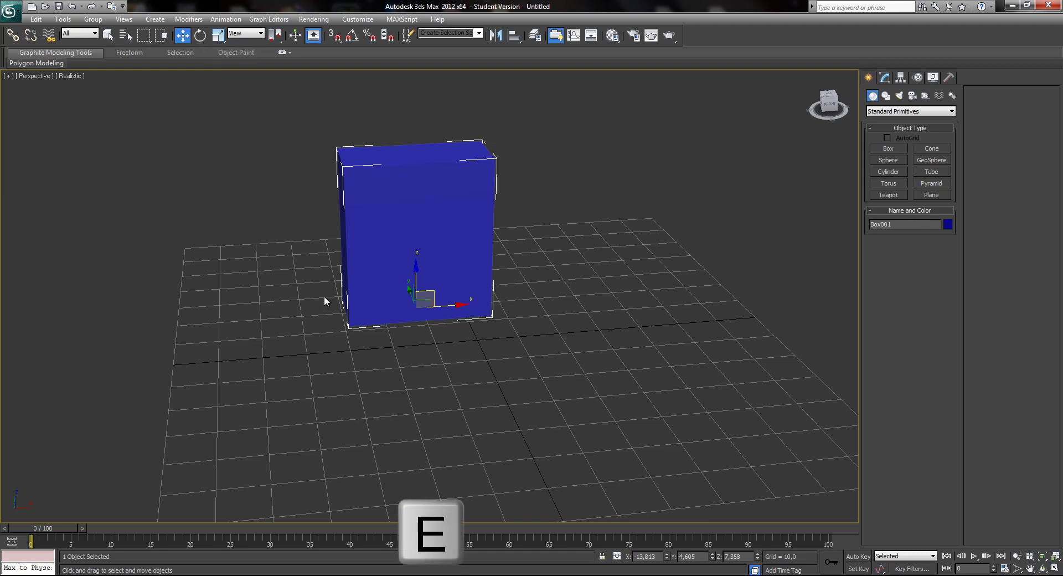
key(e)
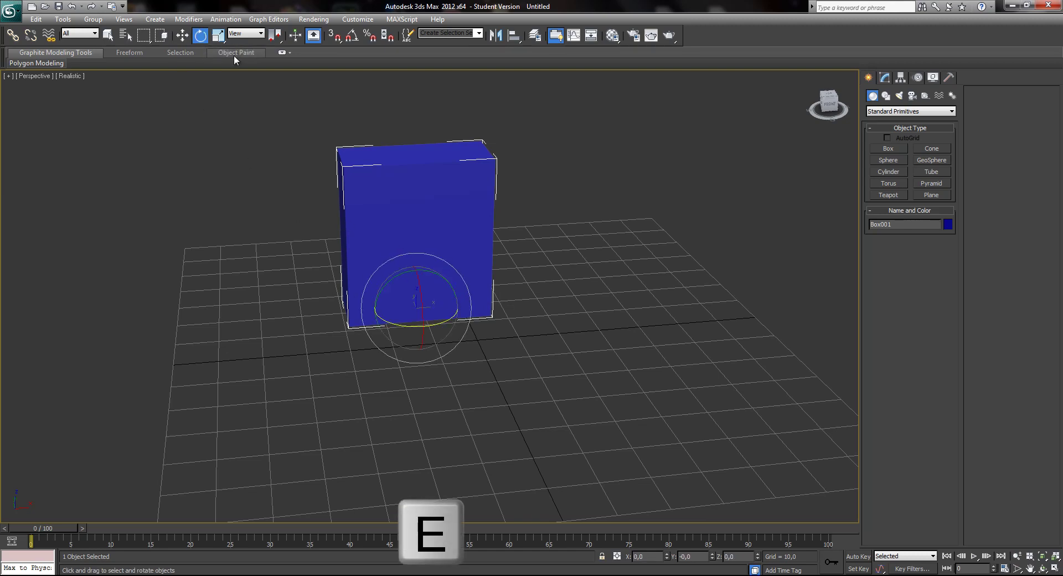
alt+middle_drag(337, 318, 407, 310)
mouse_move(407, 310)
mouse_down()
mouse_move(401, 246)
mouse_move(391, 367)
mouse_move(418, 306)
mouse_up()
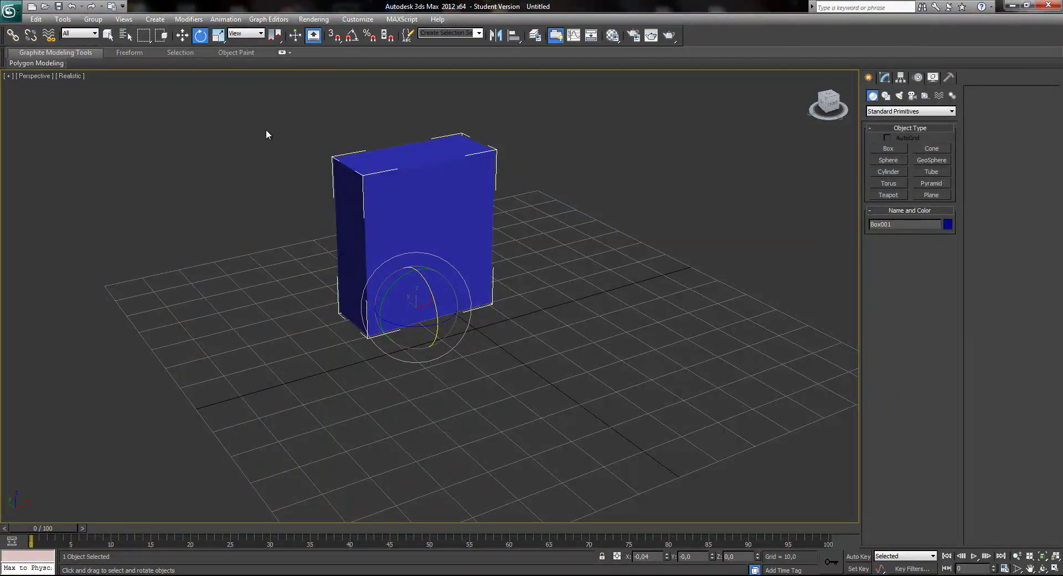
Step: Scale the box to about 73% in X, 102% in Y and 81% in Z
key(r)
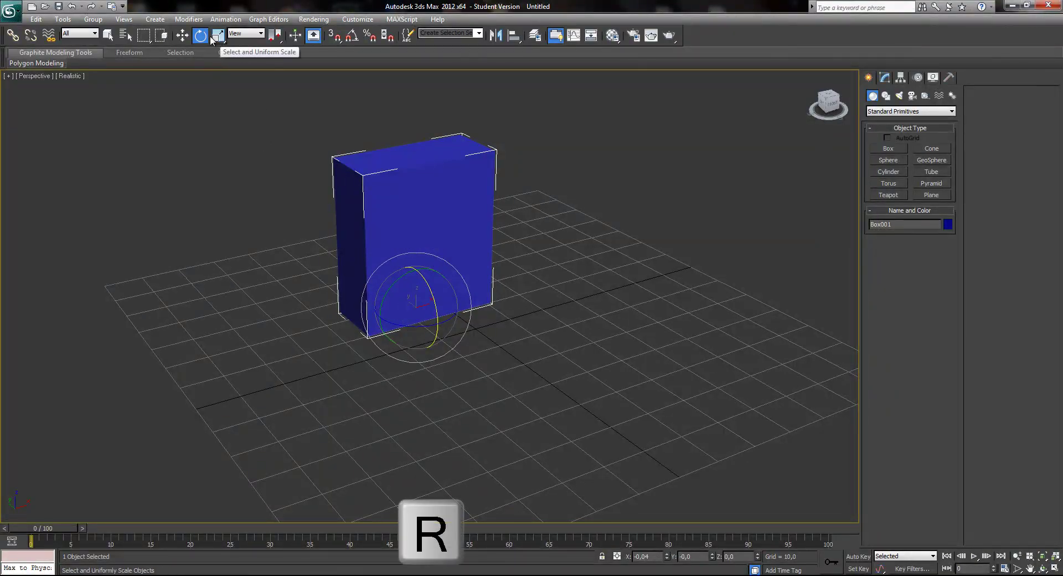
click(218, 35)
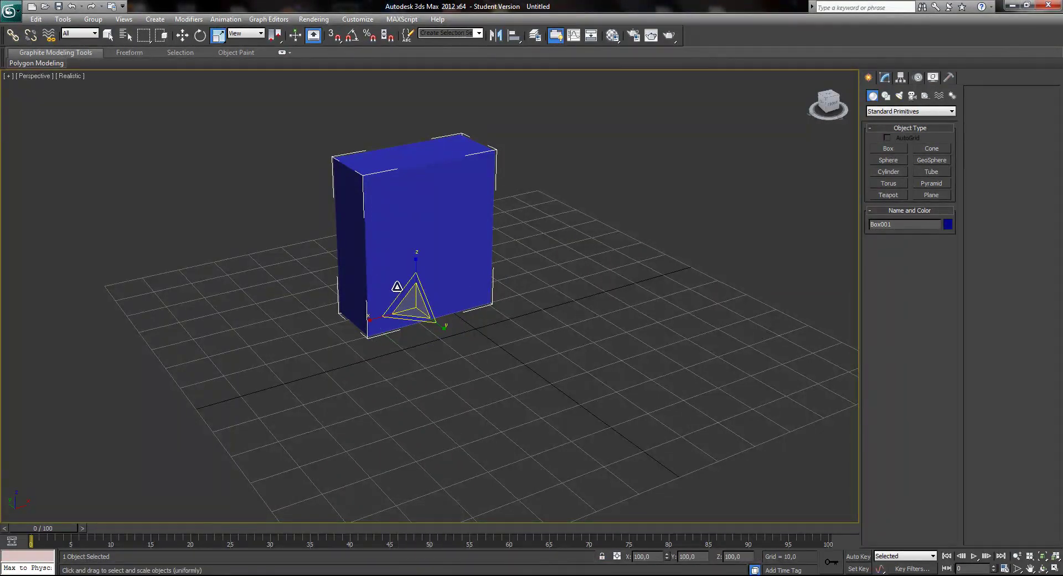
drag(419, 265, 371, 313)
mouse_move(410, 277)
mouse_down()
mouse_move(416, 266)
mouse_move(422, 288)
mouse_up()
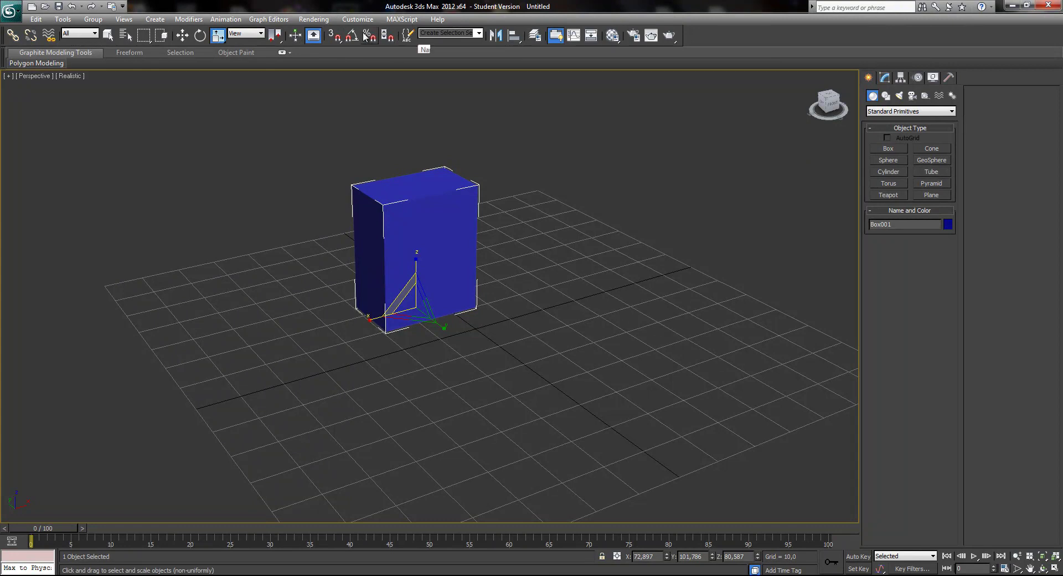
Step: Turn on 3D snapping to grid points with its settings shown, and move the box along the Y axis to Y 30
click(334, 37)
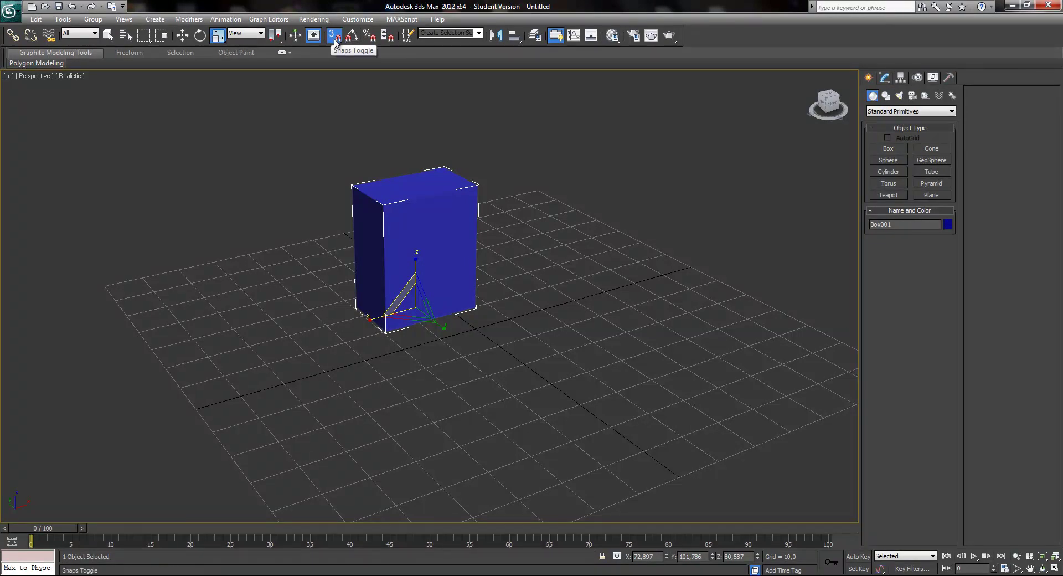
right_click(335, 36)
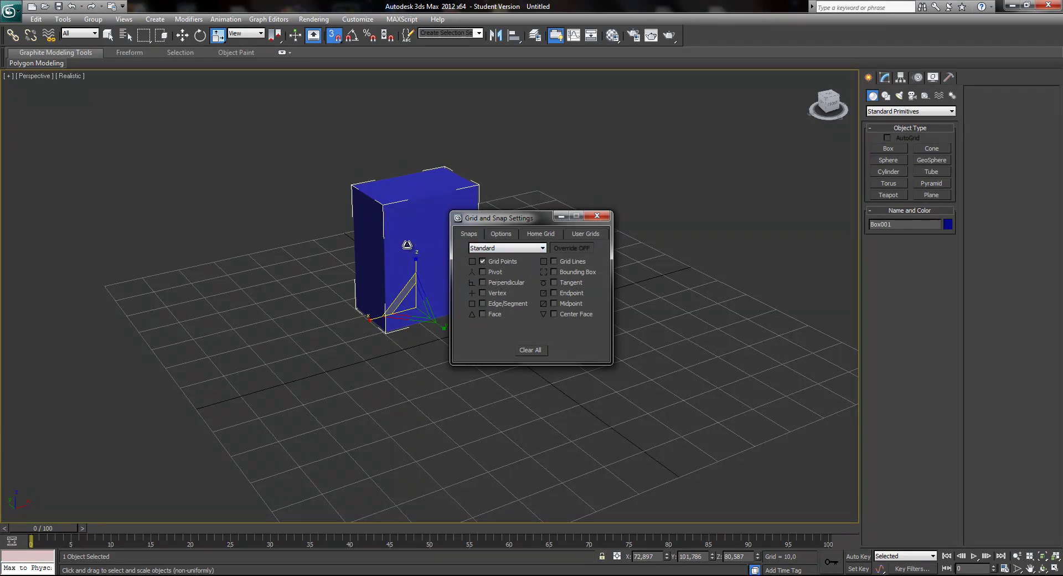
key(w)
alt+middle_drag(410, 299, 344, 291)
drag(308, 296, 368, 328)
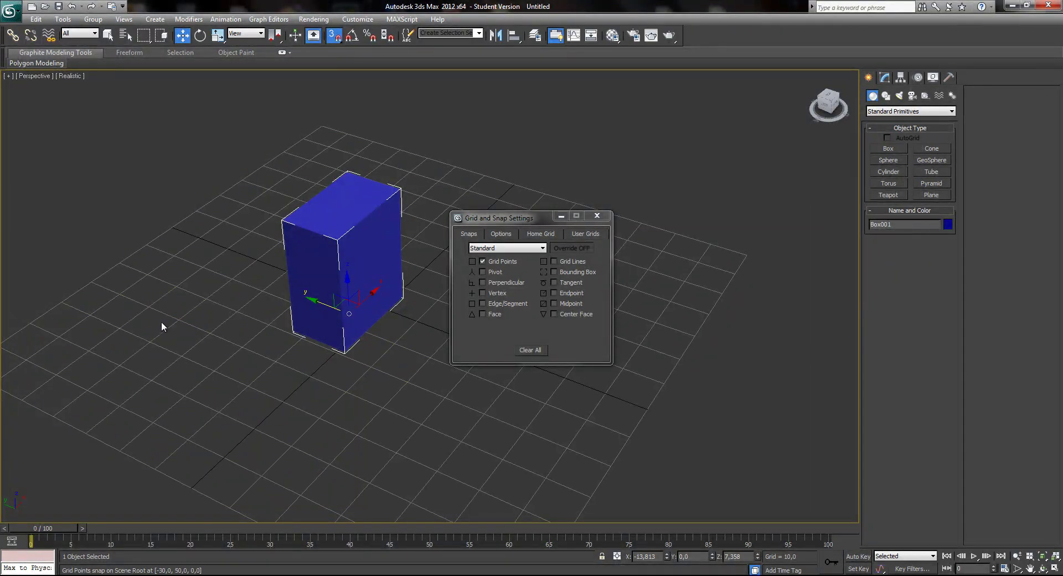
drag(303, 302, 260, 281)
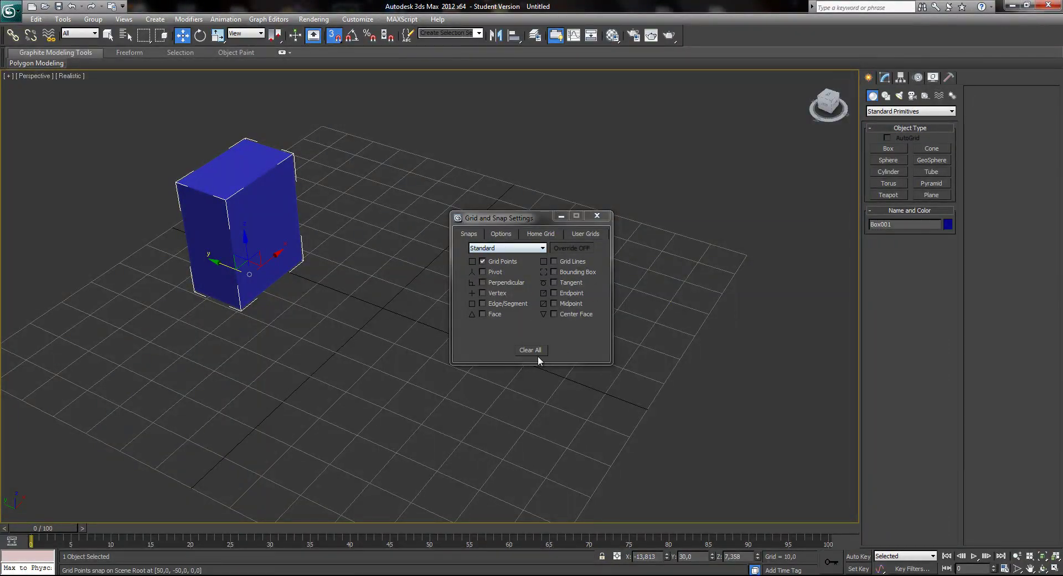
Step: Close the Grid and Snap Settings and turn 3D snapping off
click(596, 216)
click(335, 35)
middle_drag(319, 190, 371, 308)
scroll(397, 235, up, 5)
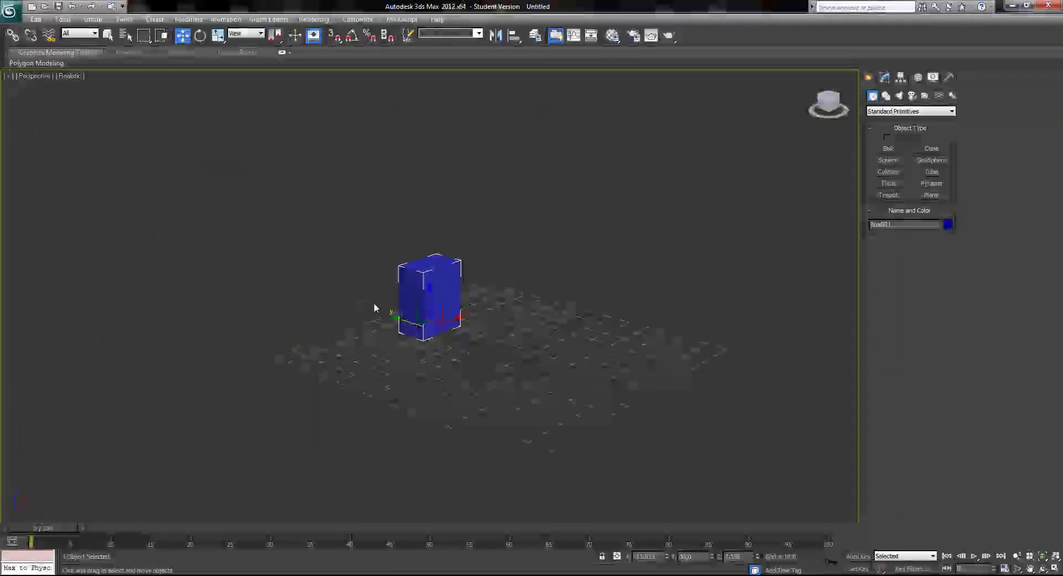
alt+middle_drag(374, 308, 364, 332)
scroll(437, 302, up, 6)
scroll(427, 299, down, 5)
scroll(411, 258, up, 2)
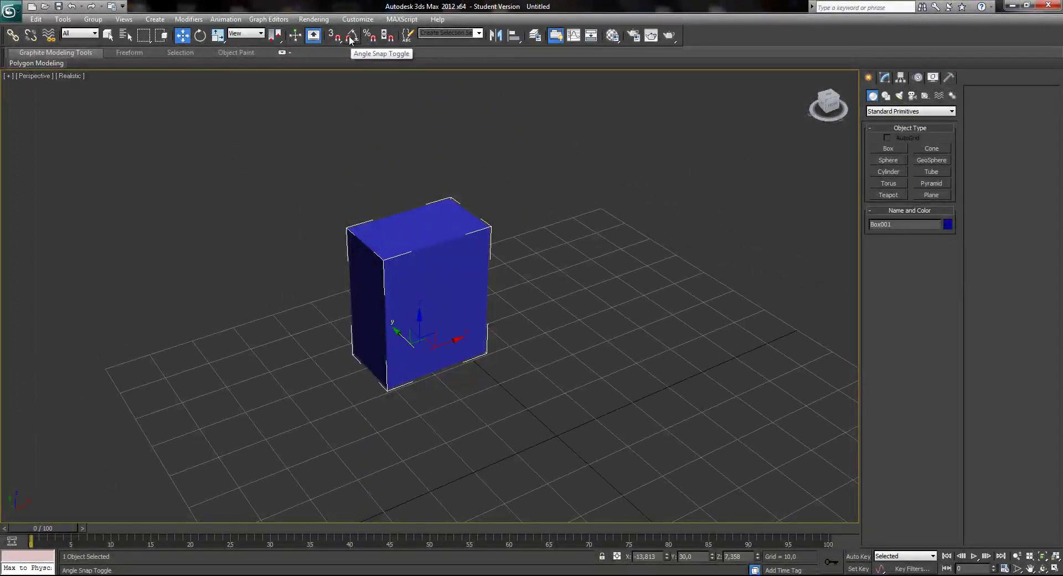
Step: Turn on Angle Snap and test it by rotating the box -45 degrees about X and back upright
key(a)
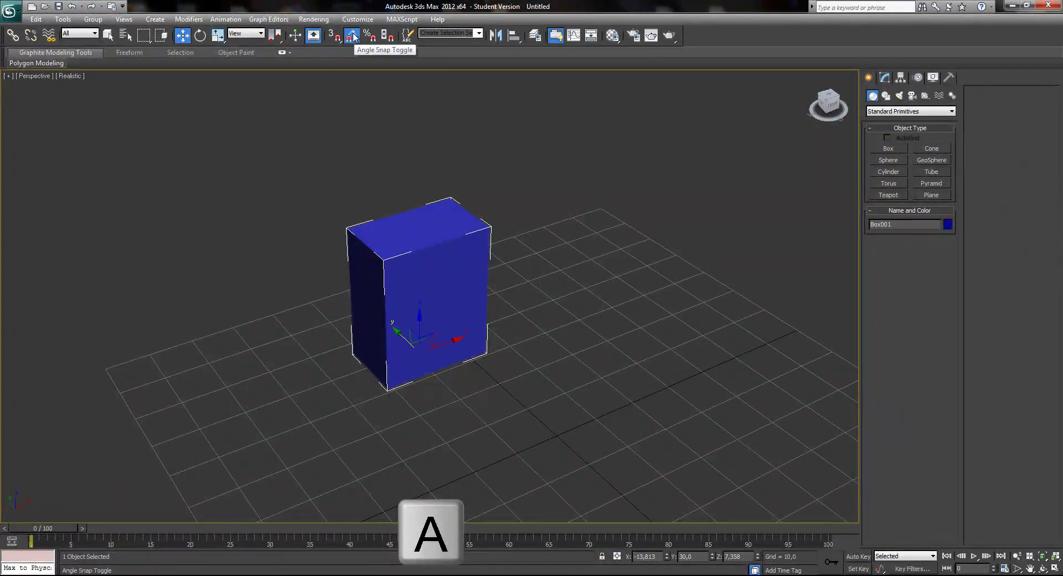
middle_drag(394, 295, 391, 297)
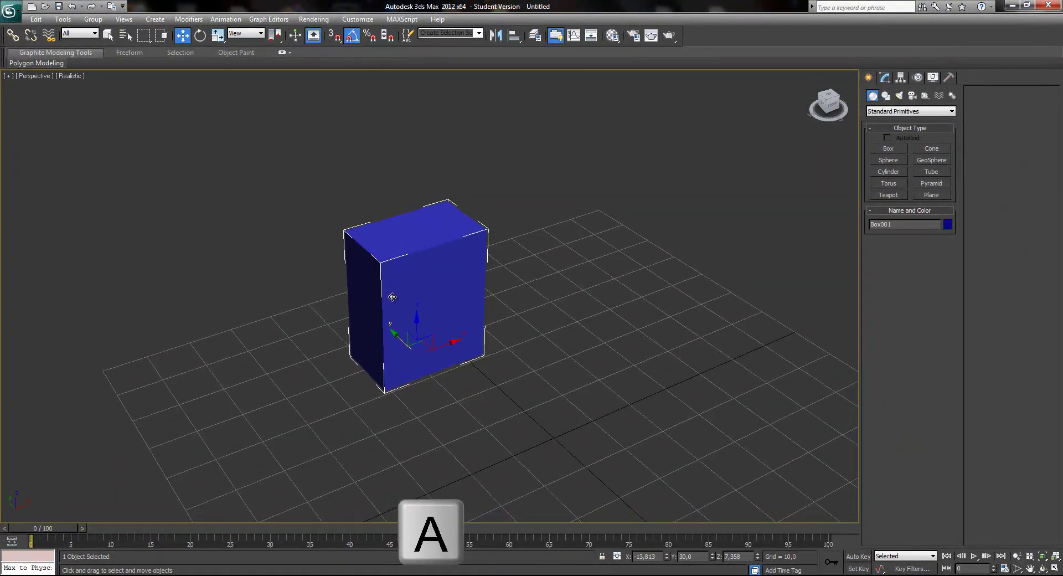
click(200, 35)
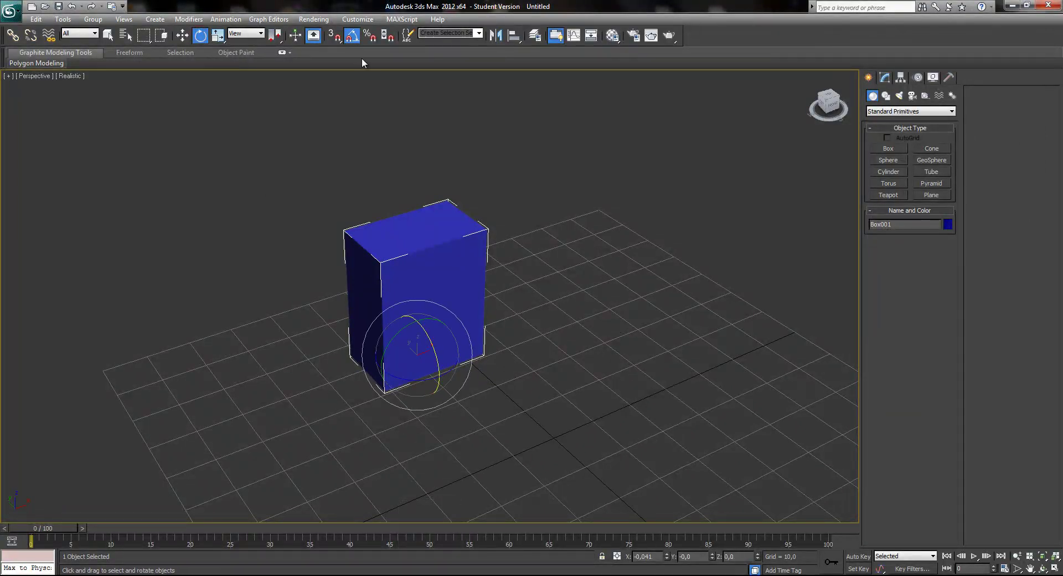
click(352, 35)
drag(432, 353, 416, 333)
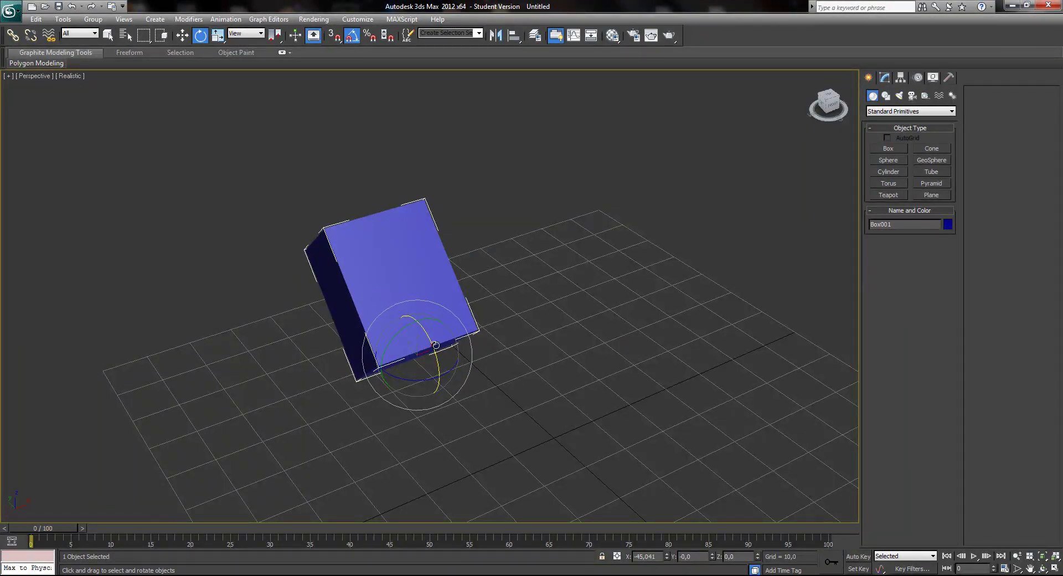
drag(430, 345, 438, 369)
Step: Open the Transform Type-In window, set it to rotation values, and place it clear of the box
right_click(200, 36)
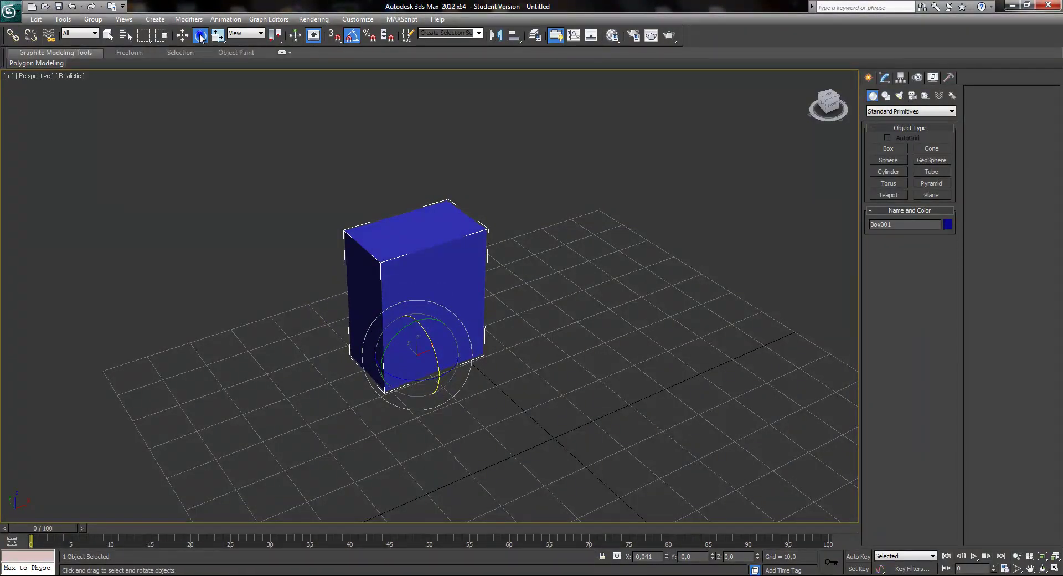
click(185, 35)
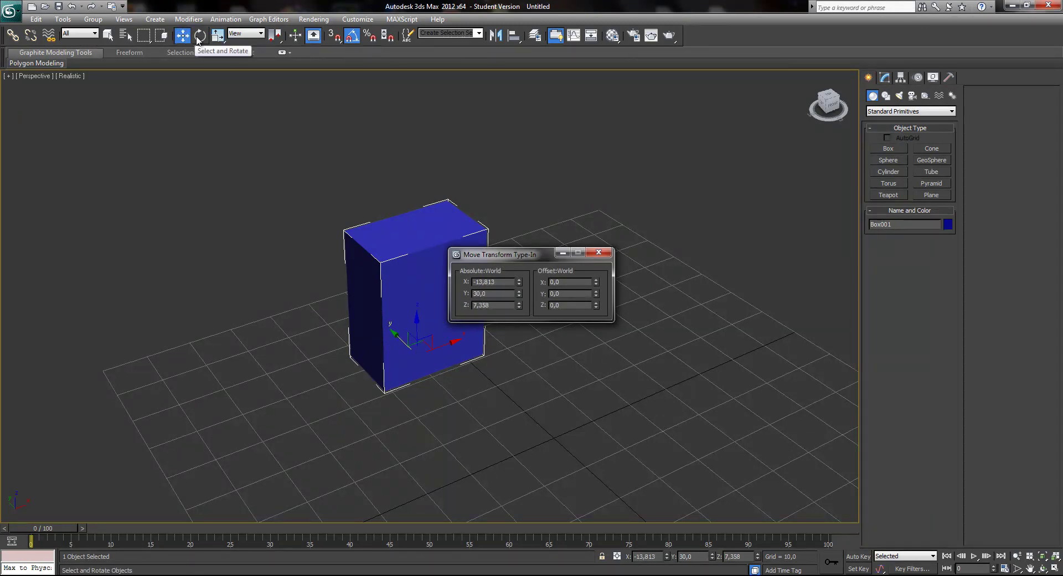
click(199, 37)
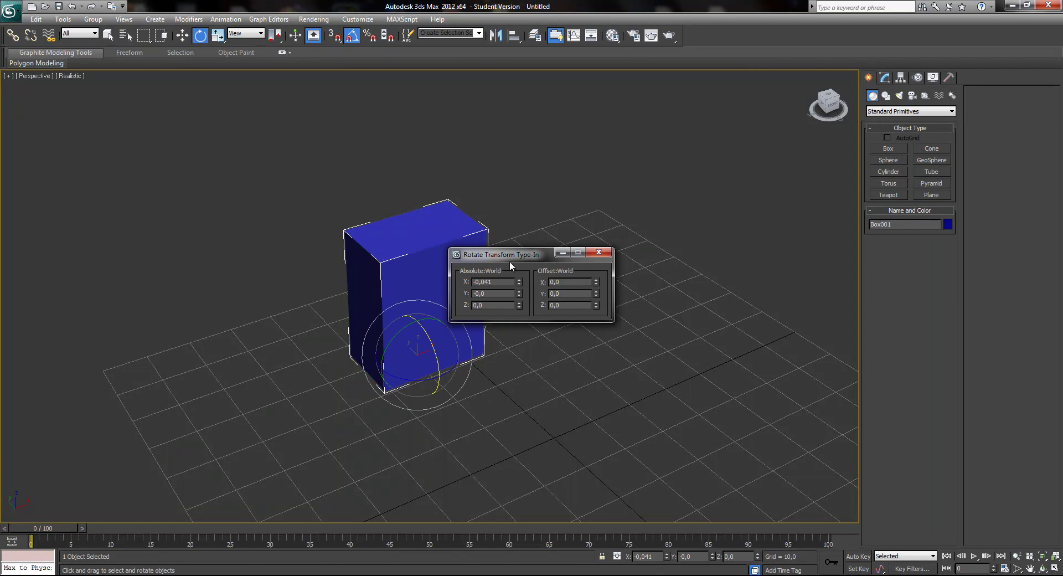
drag(523, 256, 211, 135)
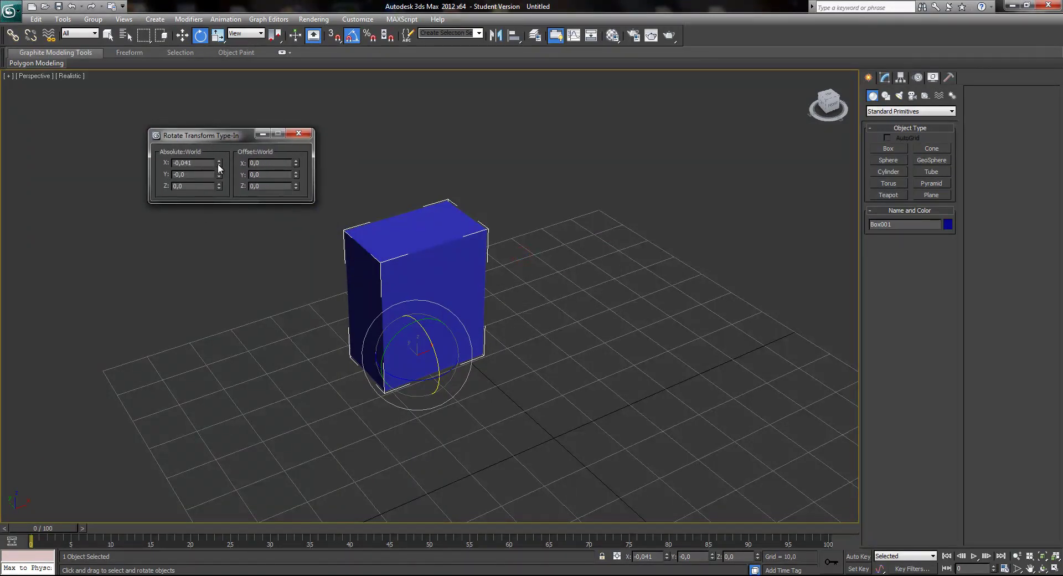
Step: Try rotating the box by adjusting the absolute X and Y angles and the X offset
drag(219, 163, 223, 105)
drag(219, 174, 208, 139)
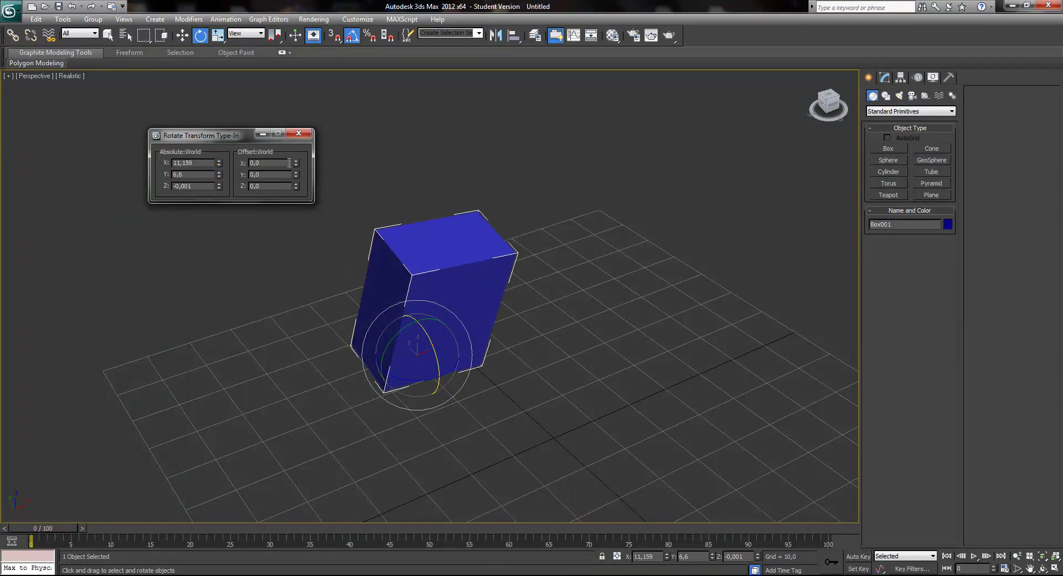
drag(296, 163, 297, 222)
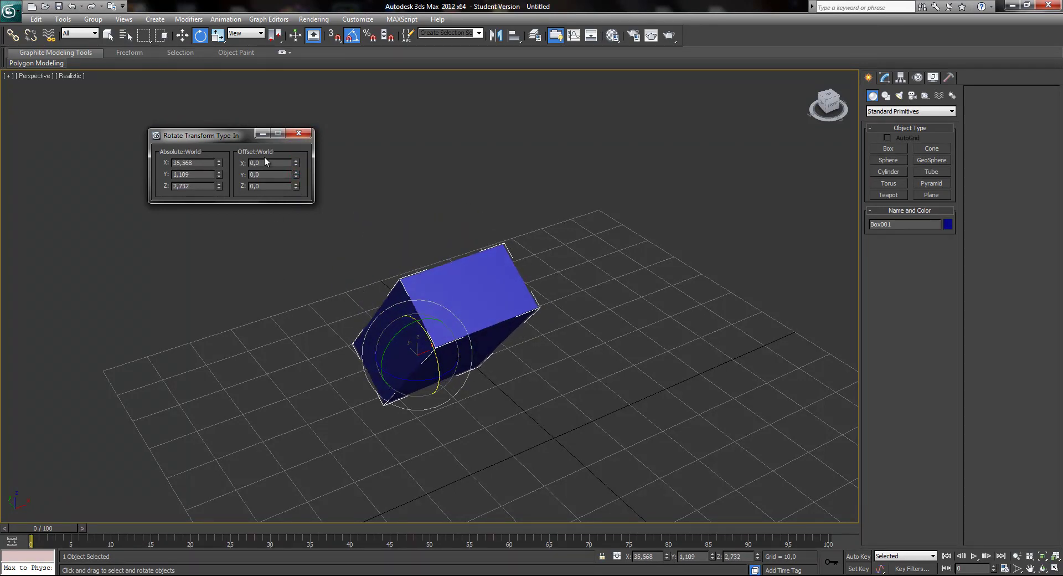
Step: Reset the box's absolute X, Y and Z rotation to 0, and switch the Transform Type-In to move values
right_click(219, 162)
right_click(219, 174)
right_click(218, 186)
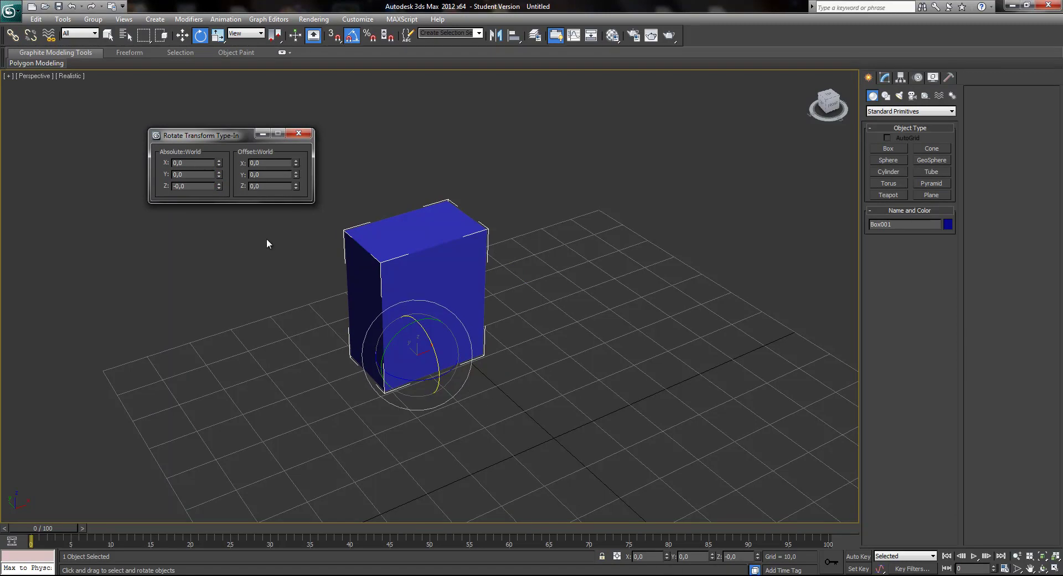
key(w)
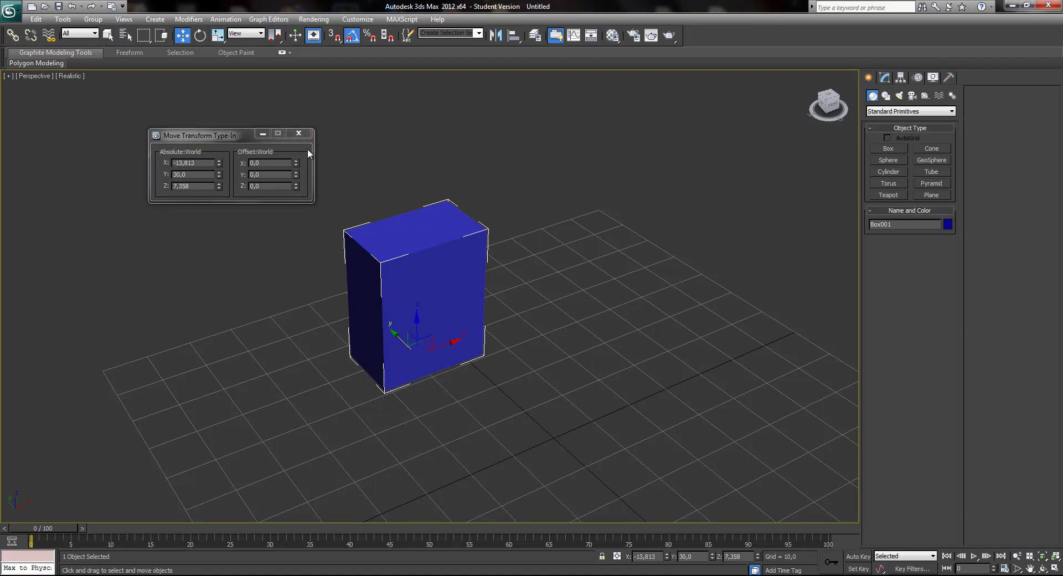
Step: Reset the box's absolute X, Y and Z position to 0, and turn off Angle Snap
right_click(220, 160)
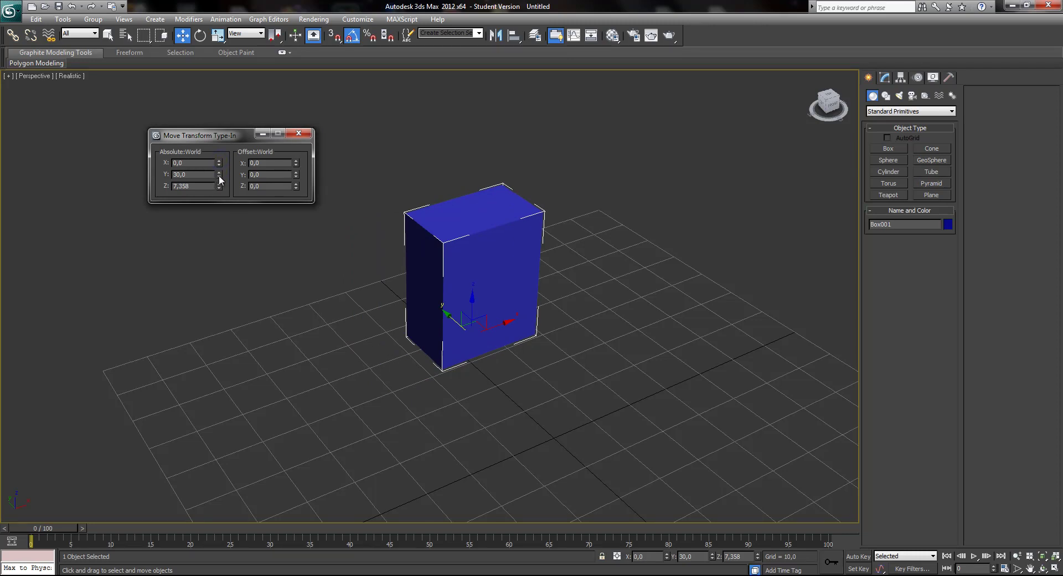
right_click(219, 175)
right_click(218, 186)
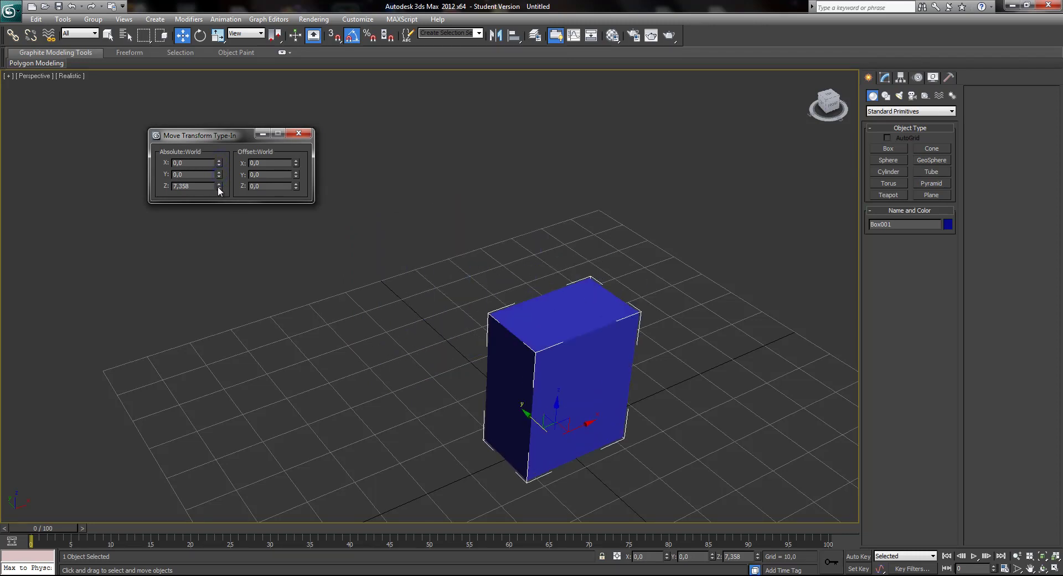
click(302, 135)
alt+middle_drag(572, 328, 449, 266)
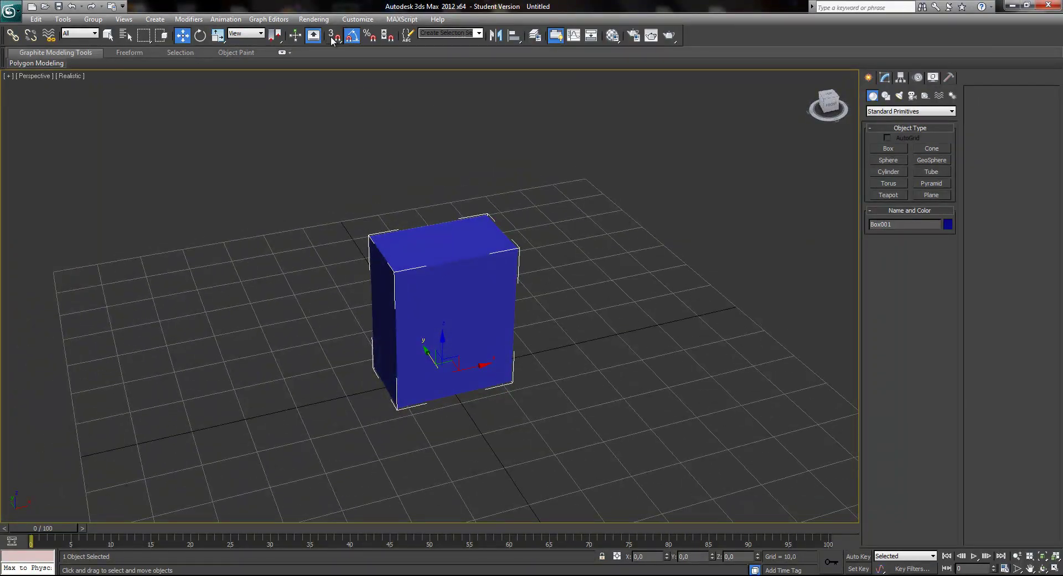
click(352, 35)
Step: Mirror the box about the X axis as an instance, with an offset of about -32.3
click(494, 37)
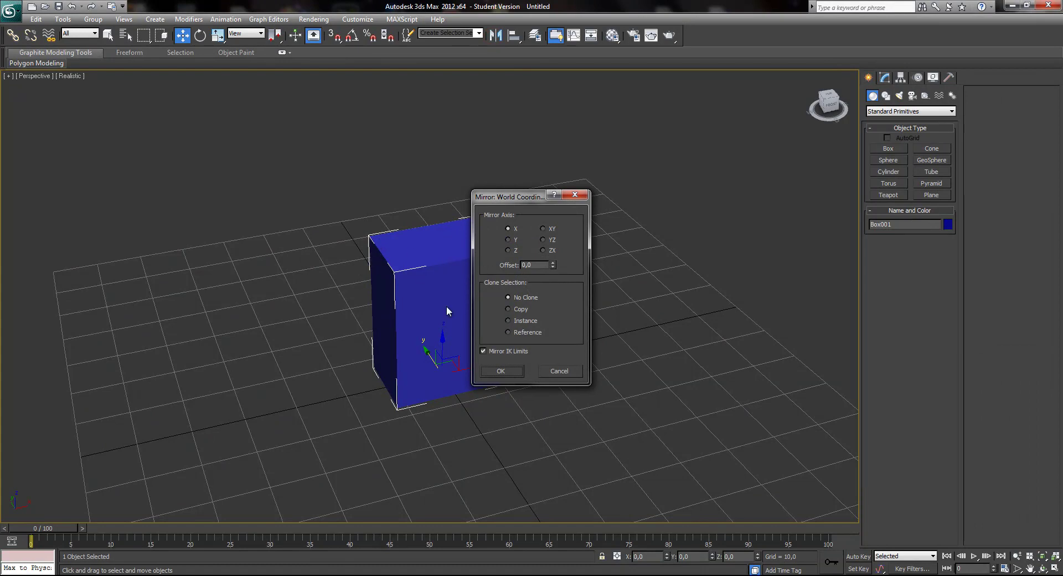
drag(509, 198, 617, 95)
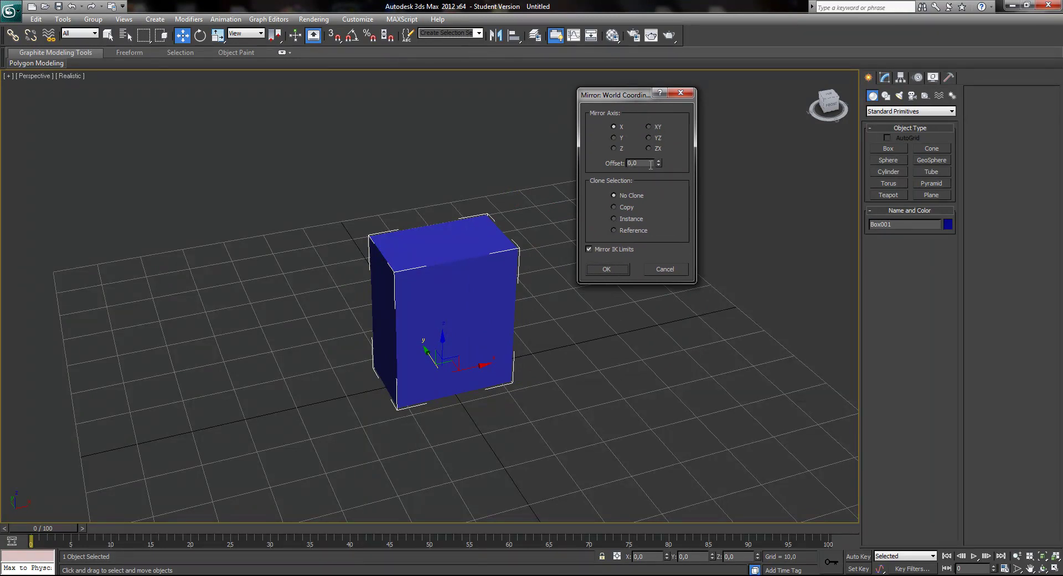
drag(659, 163, 714, 272)
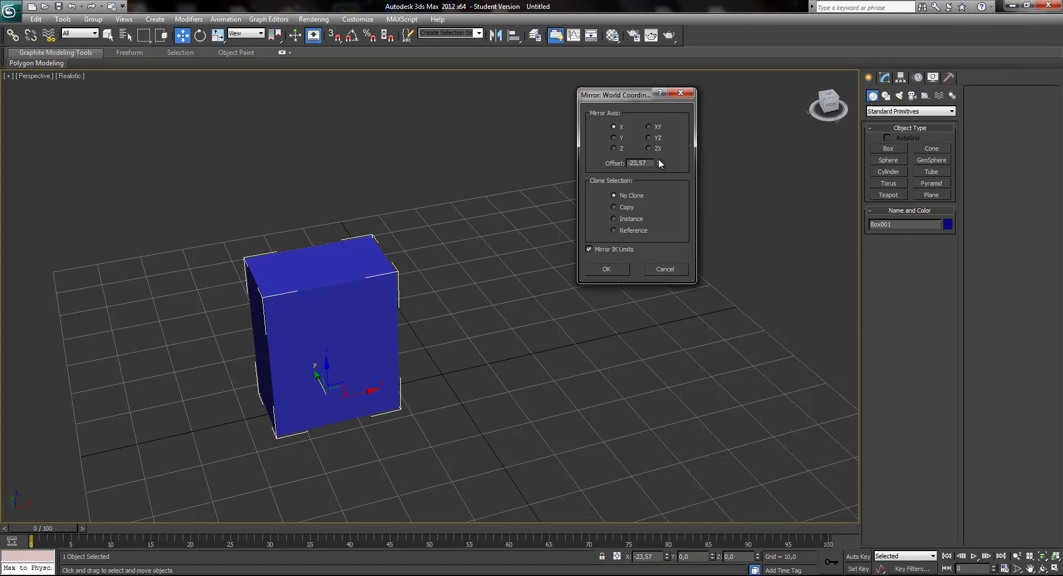
drag(657, 165, 656, 184)
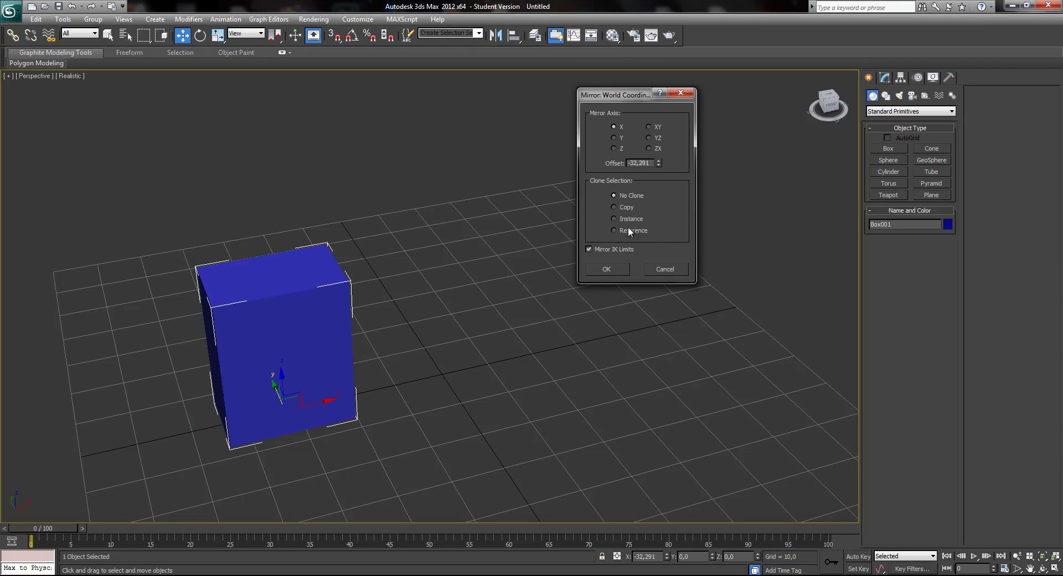
click(623, 207)
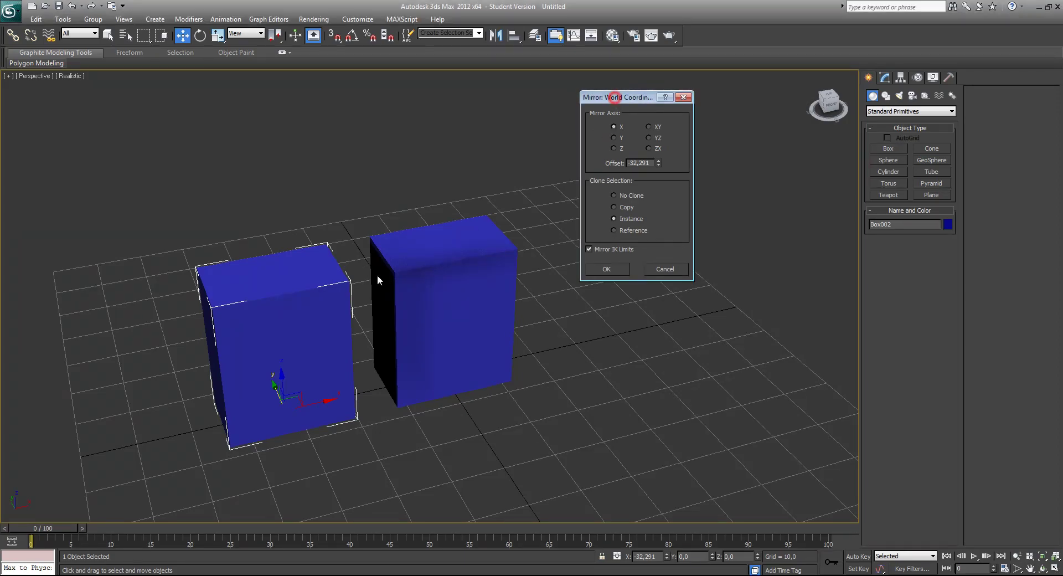
click(607, 269)
Step: Try stretching the original box vertically with the Scale tool, and undo both the scaling and the mirrored instance
click(461, 271)
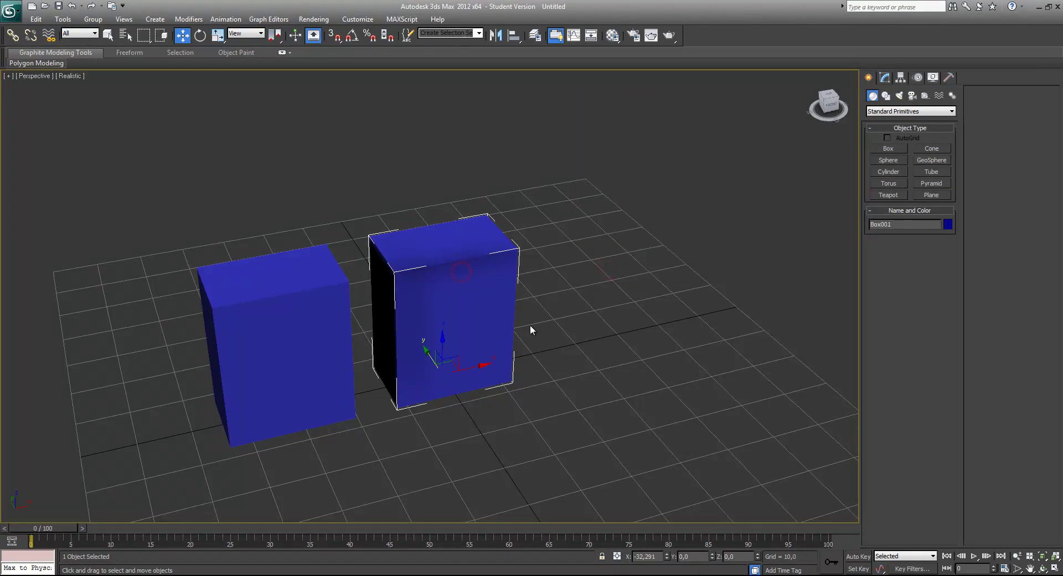
middle_drag(501, 365, 522, 365)
key(r)
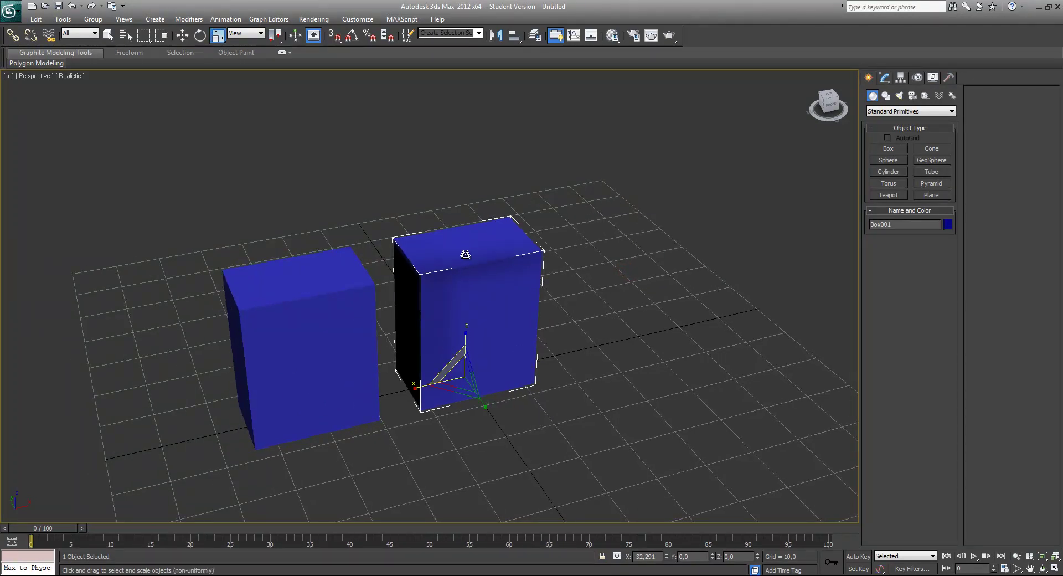
drag(464, 336, 464, 303)
key(w)
key(ctrl+z)
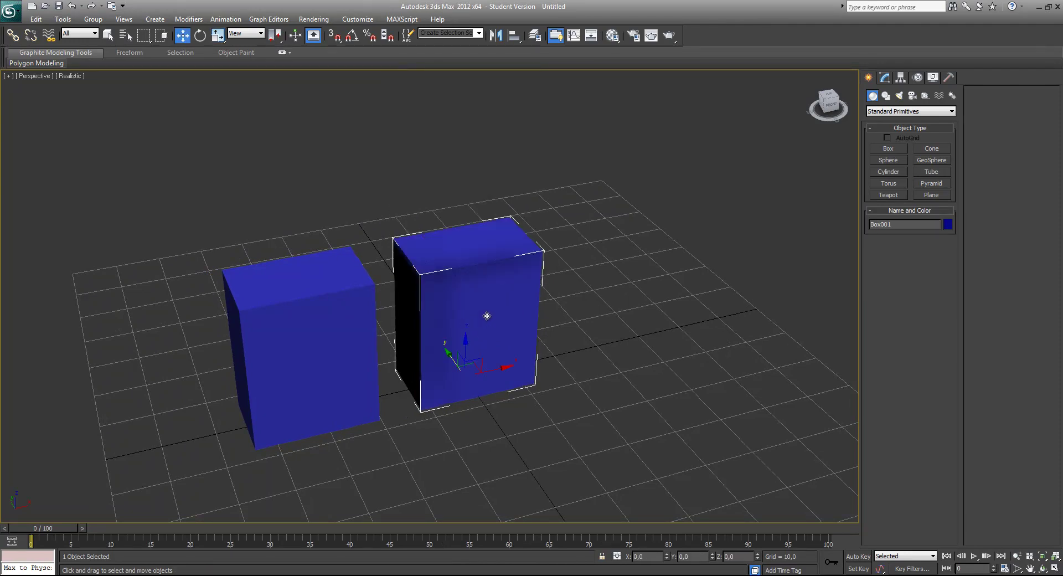
middle_drag(486, 315, 496, 338)
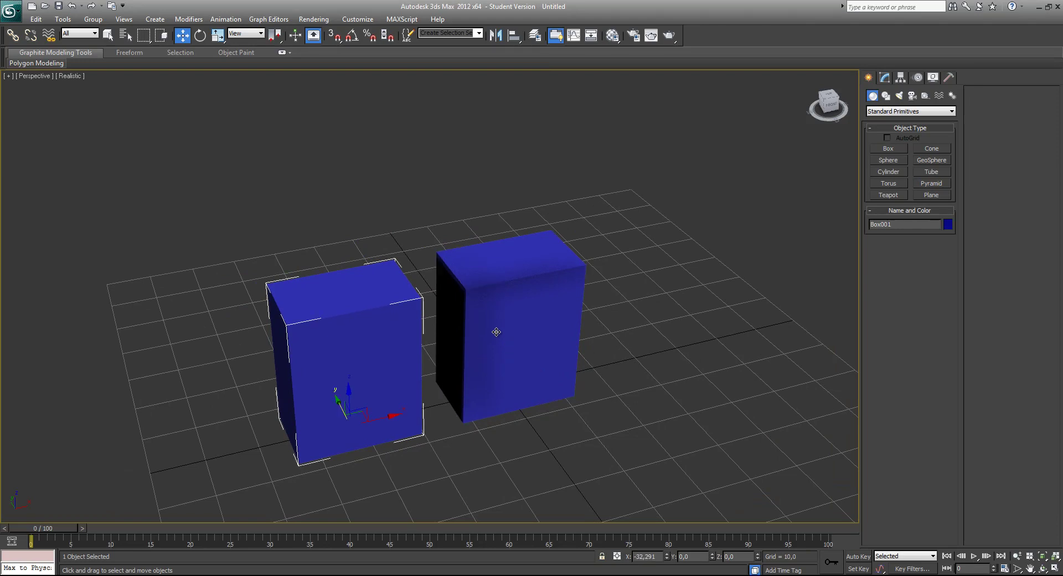
key(ctrl+z)
Step: Convert the box to an Editable Poly
right_click(497, 323)
mouse_move(576, 425)
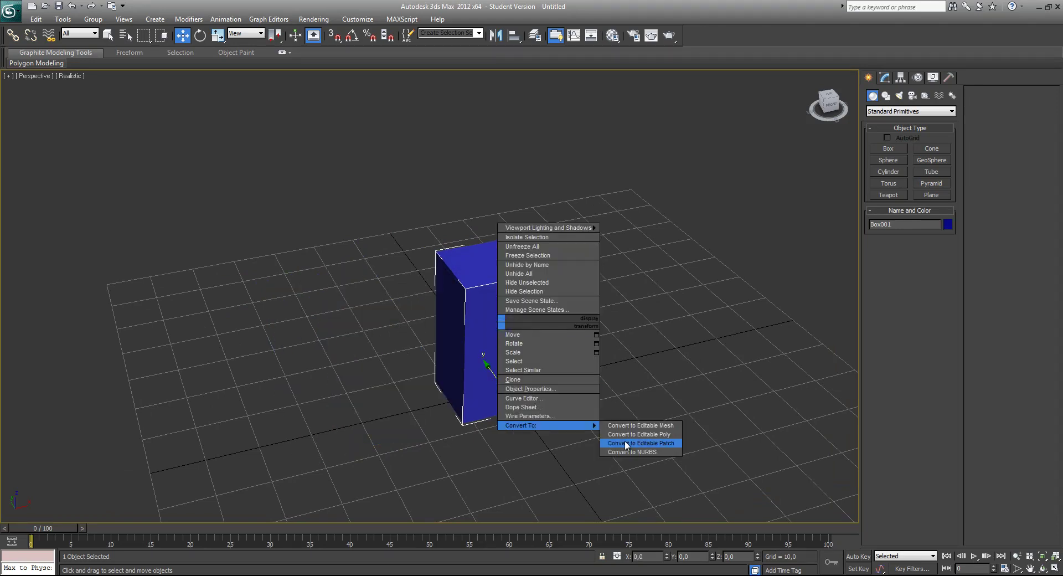
click(631, 434)
Step: Mirror the editable box about the X axis as an instance with an offset of 28.38
click(498, 35)
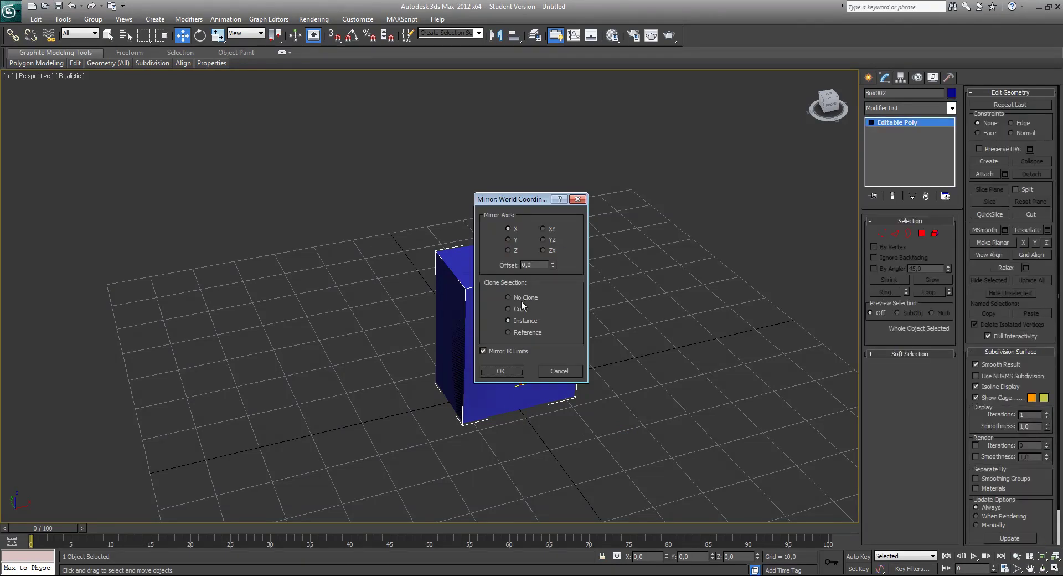
drag(555, 266, 517, 322)
click(496, 370)
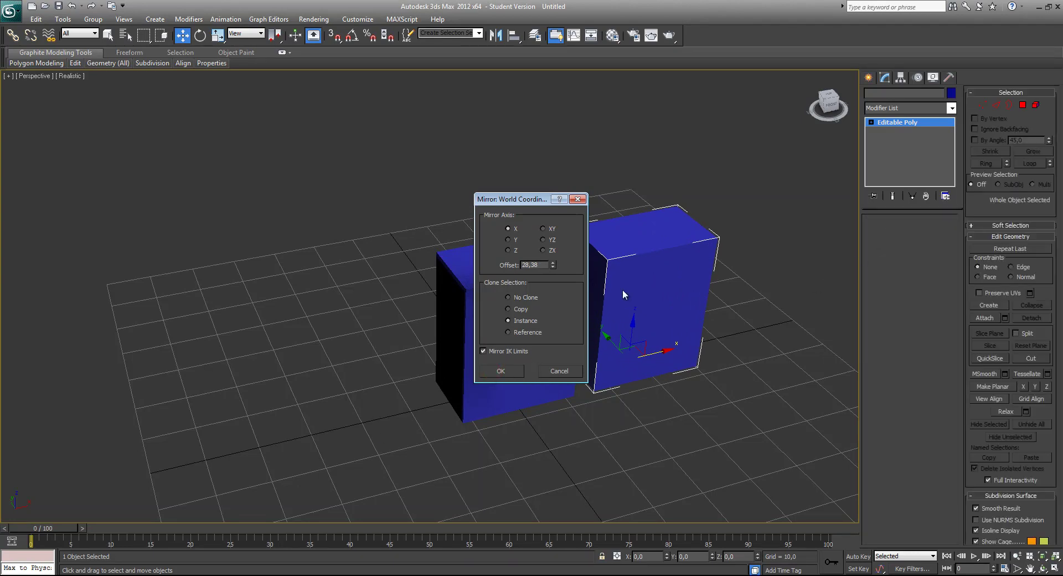
Step: Select the original box at vertex level and raise its near top corner vertex to a Z of about 45.4
click(490, 294)
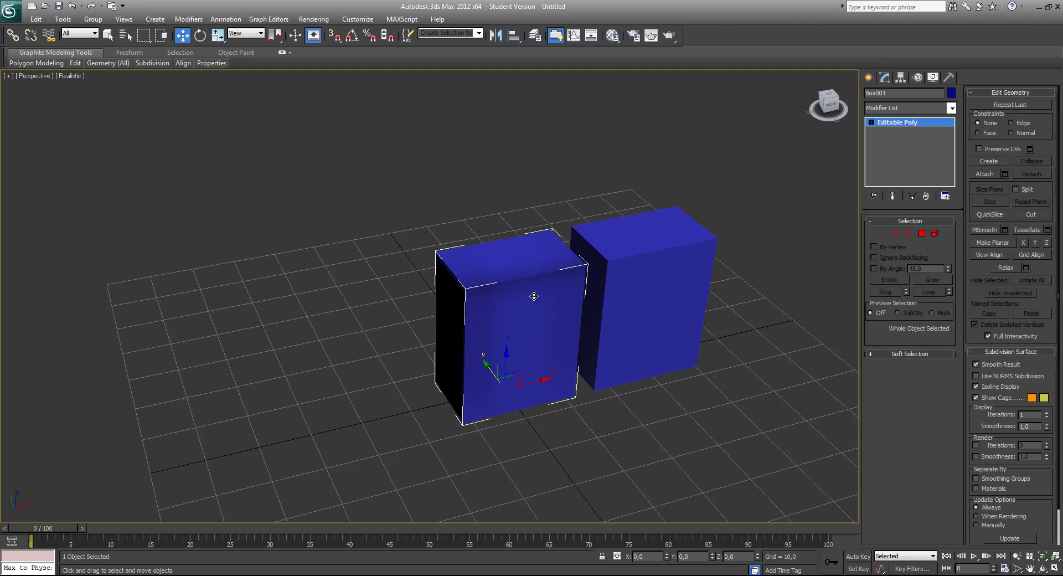
key(1)
click(466, 288)
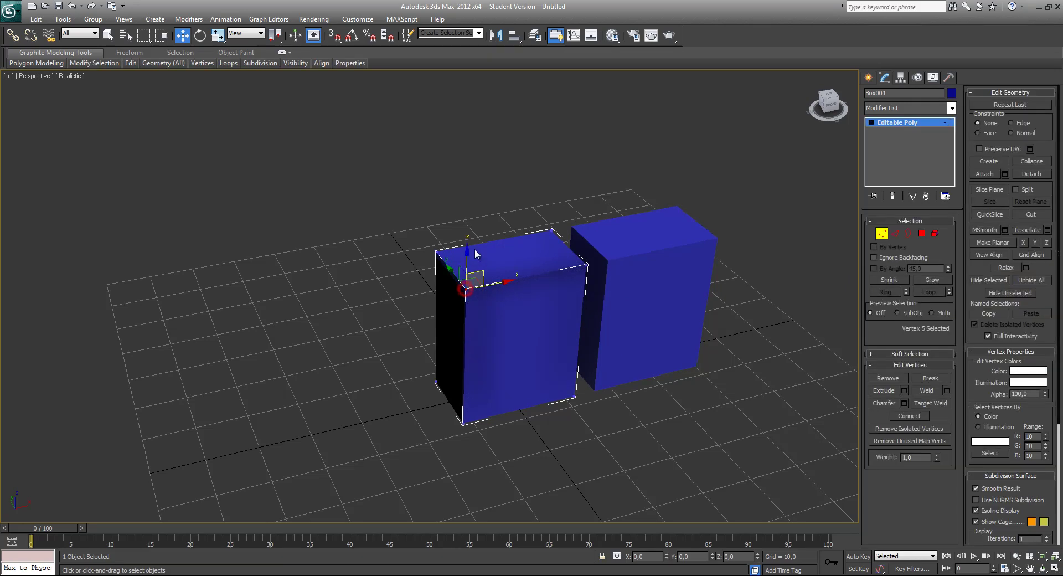
drag(464, 259, 508, 273)
alt+middle_drag(508, 273, 433, 304)
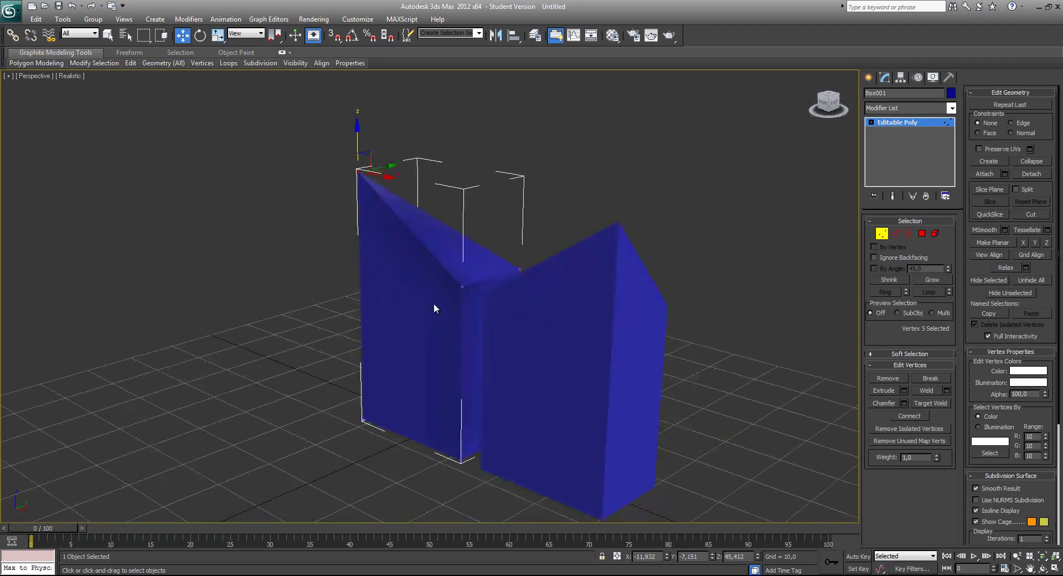
Step: Raise the neighbouring top corner vertex of the original box to a Z of about 44.4, nearly level with the first
ctrl+click(462, 288)
drag(462, 288, 451, 168)
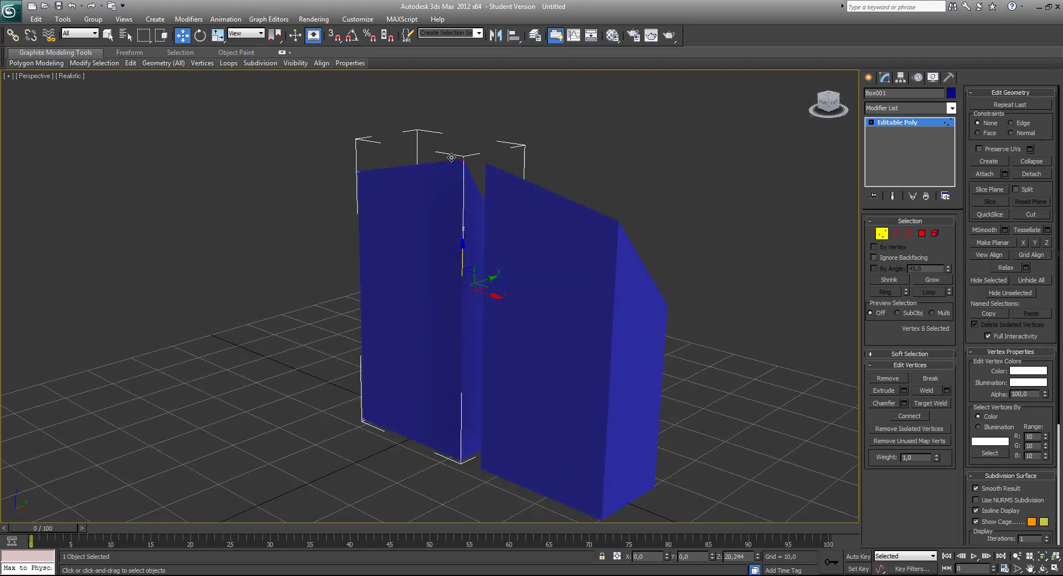
alt+middle_drag(531, 208, 410, 234)
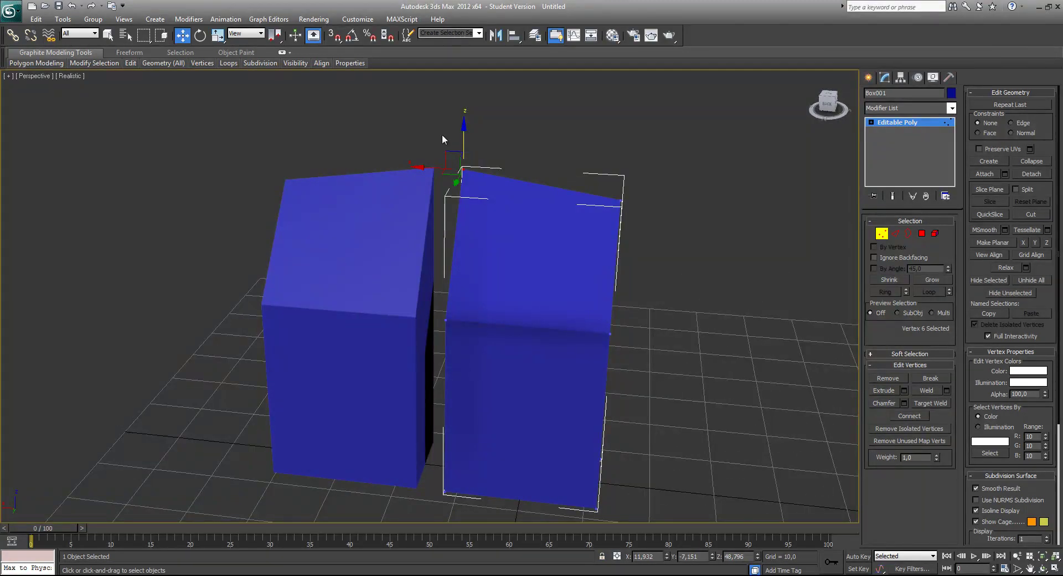
mouse_move(464, 133)
mouse_down()
mouse_move(463, 166)
mouse_move(461, 148)
mouse_up()
alt+middle_drag(461, 148, 403, 230)
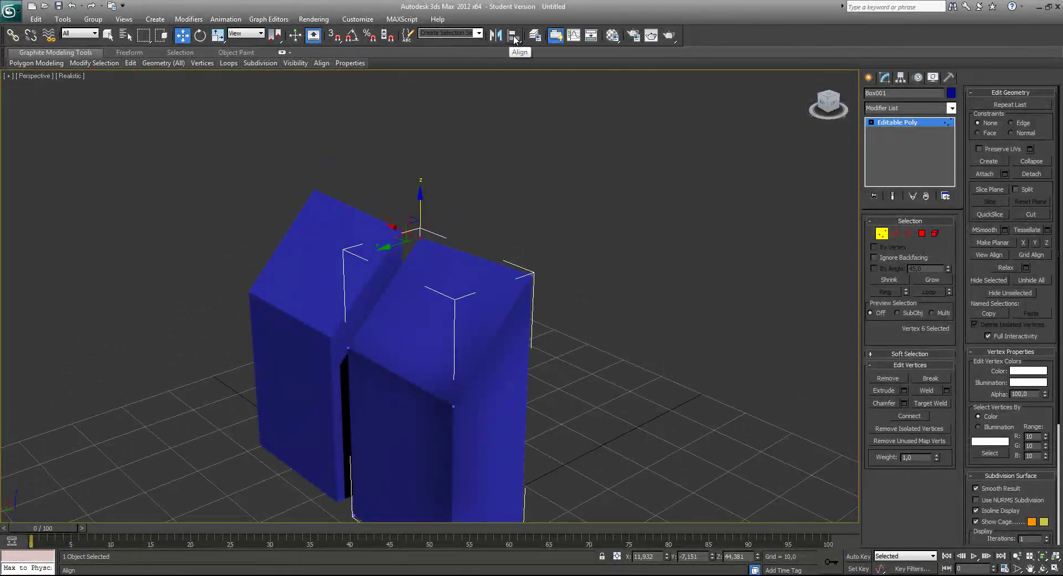
Step: Start Normal Align and pick the original box's side face that faces the mirrored box as the source normal
click(514, 37)
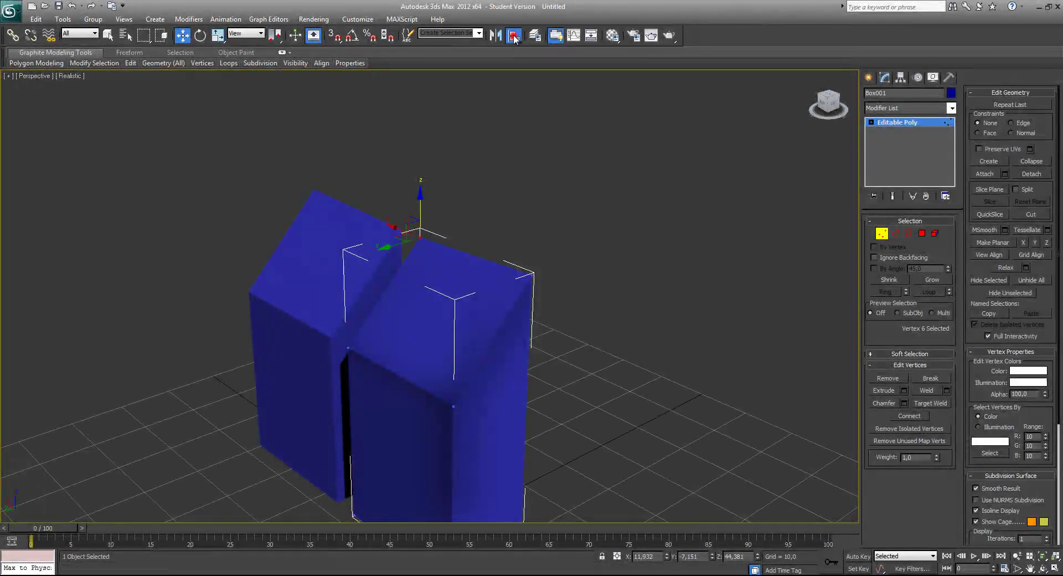
click(515, 36)
drag(515, 36, 514, 105)
drag(514, 37, 515, 87)
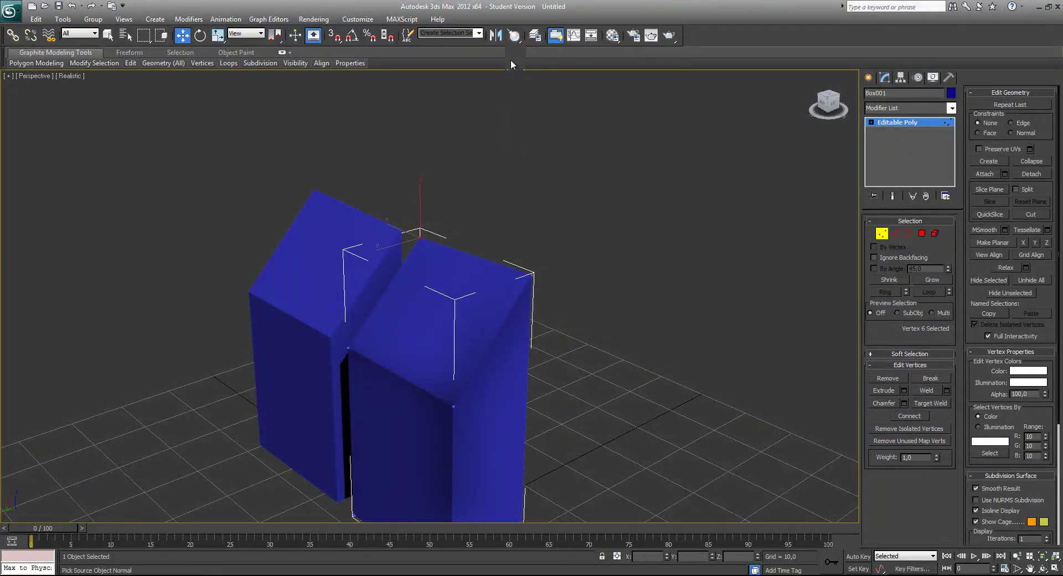
alt+middle_drag(332, 273, 434, 292)
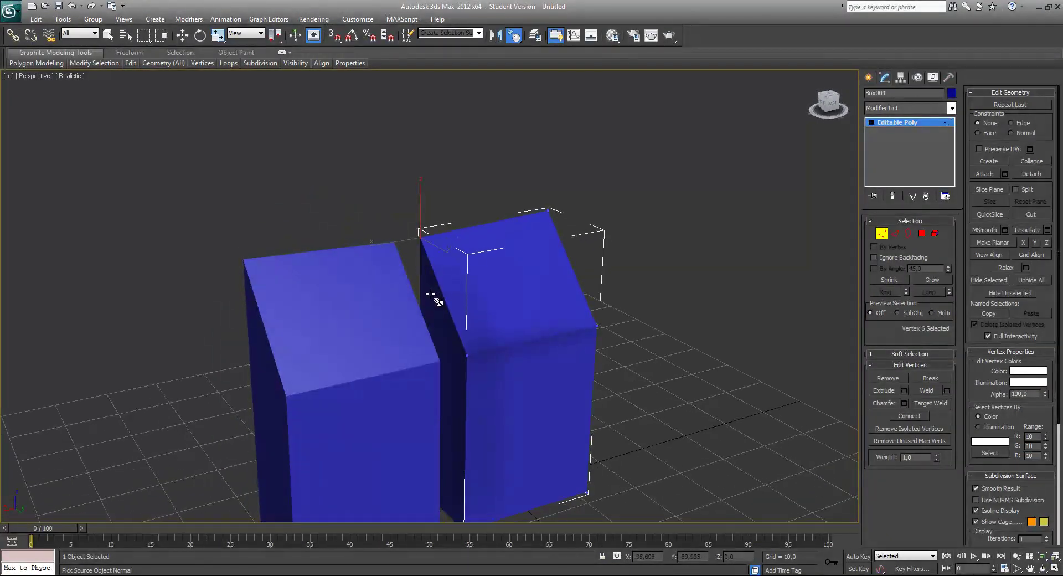
click(429, 303)
alt+middle_drag(422, 313, 402, 343)
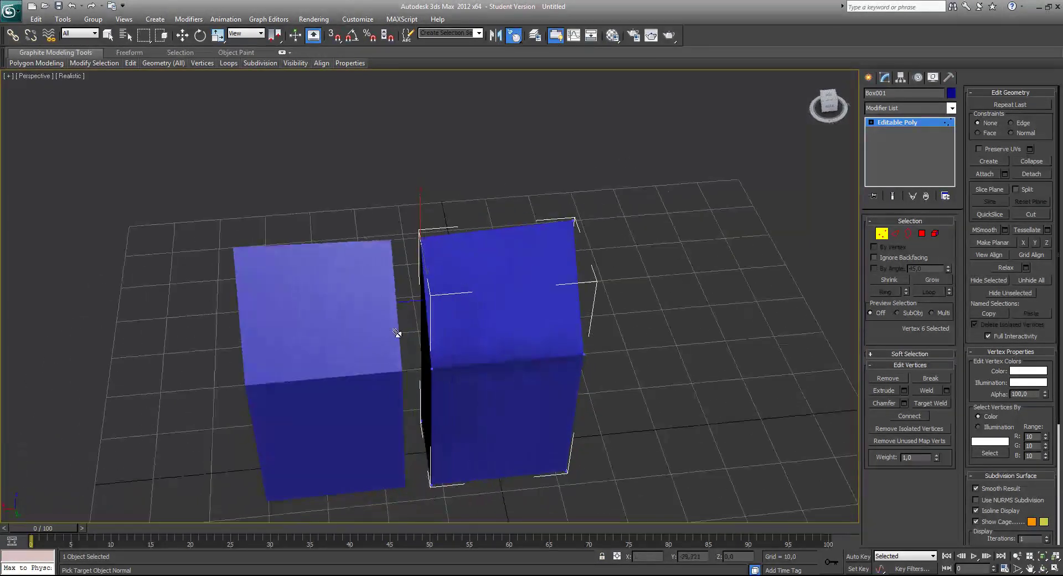
Step: Pick the mirrored box as the Normal Align target, accept zero position and rotation offsets, and undo the alignment
alt+middle_drag(449, 296, 494, 278)
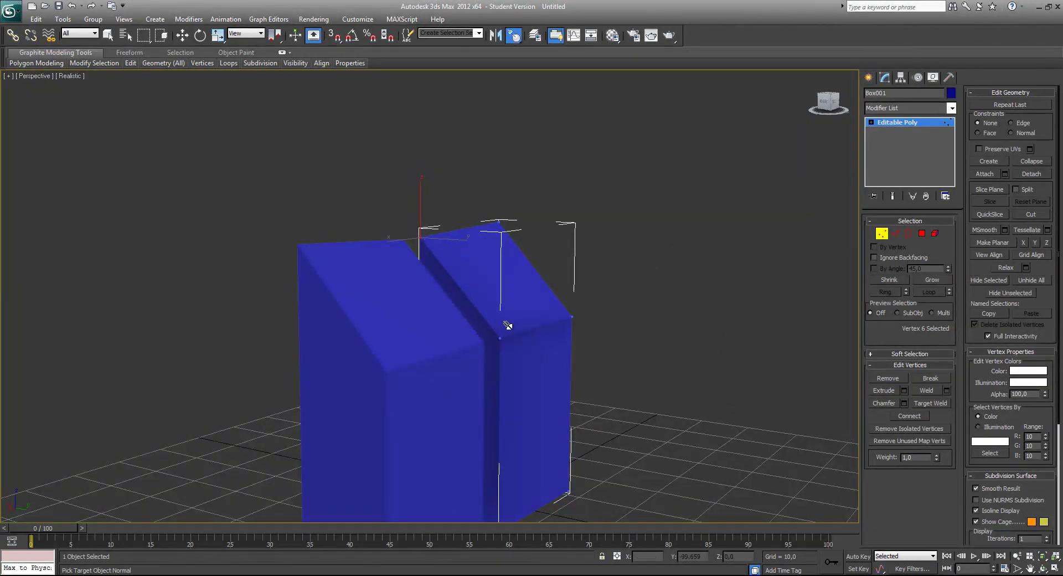
alt+middle_drag(465, 336, 343, 351)
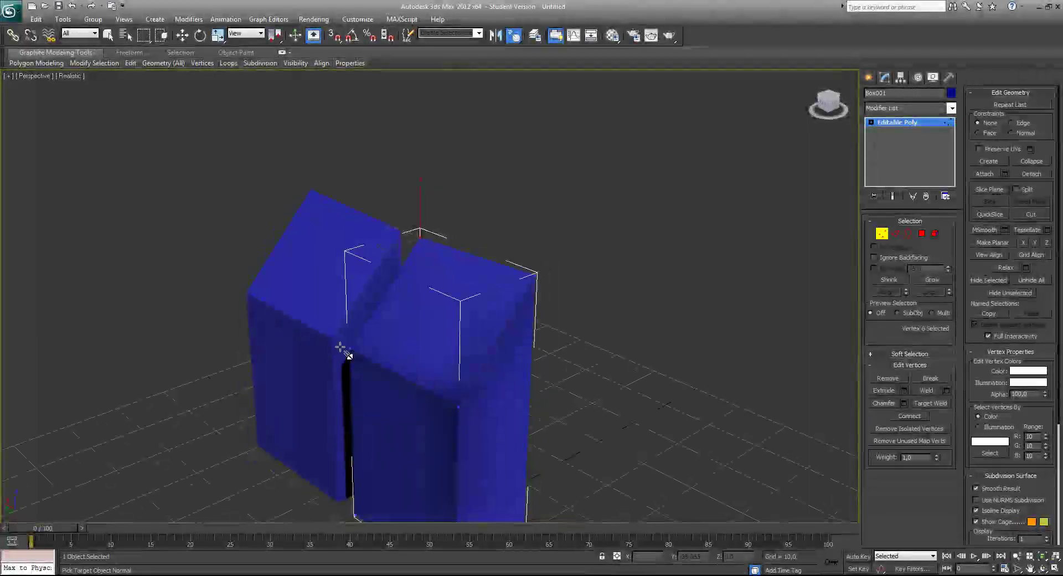
click(370, 299)
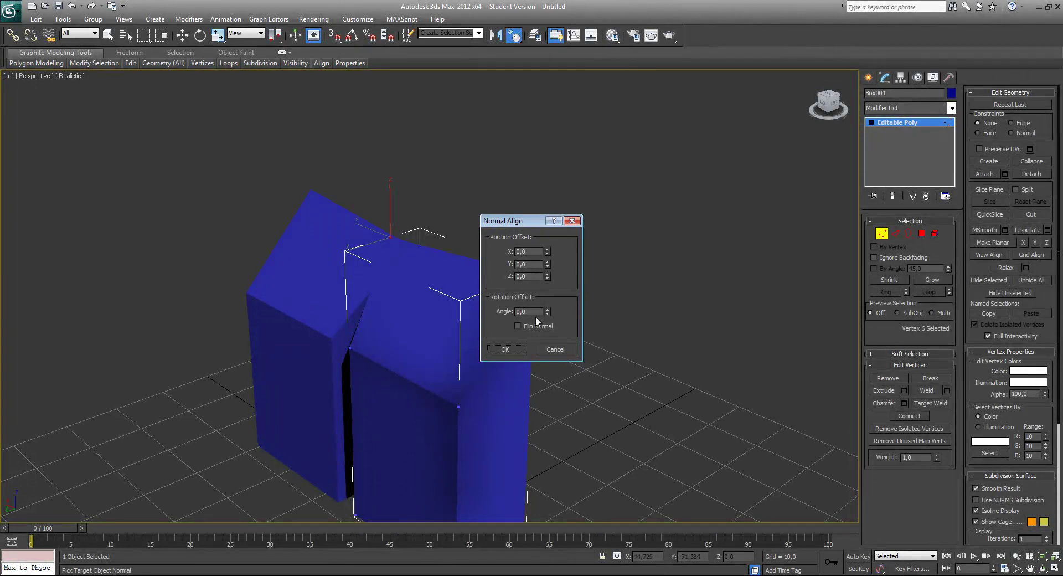
click(504, 348)
alt+middle_drag(386, 314, 431, 297)
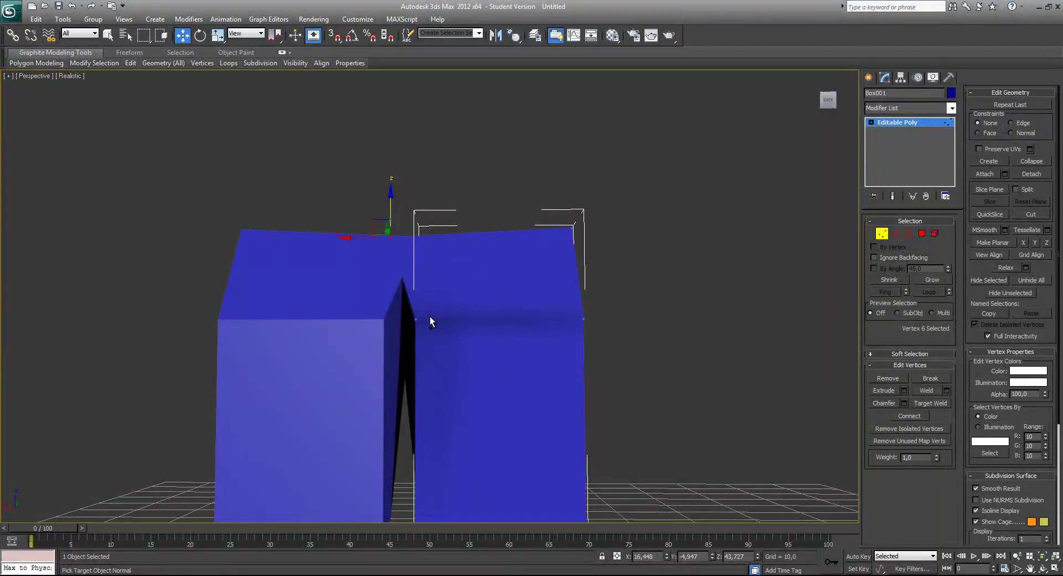
key(ctrl+z)
Step: Try the Align tool on the selected vertex with the original box as target, and cancel its settings
drag(513, 34, 516, 70)
alt+middle_drag(407, 359, 464, 319)
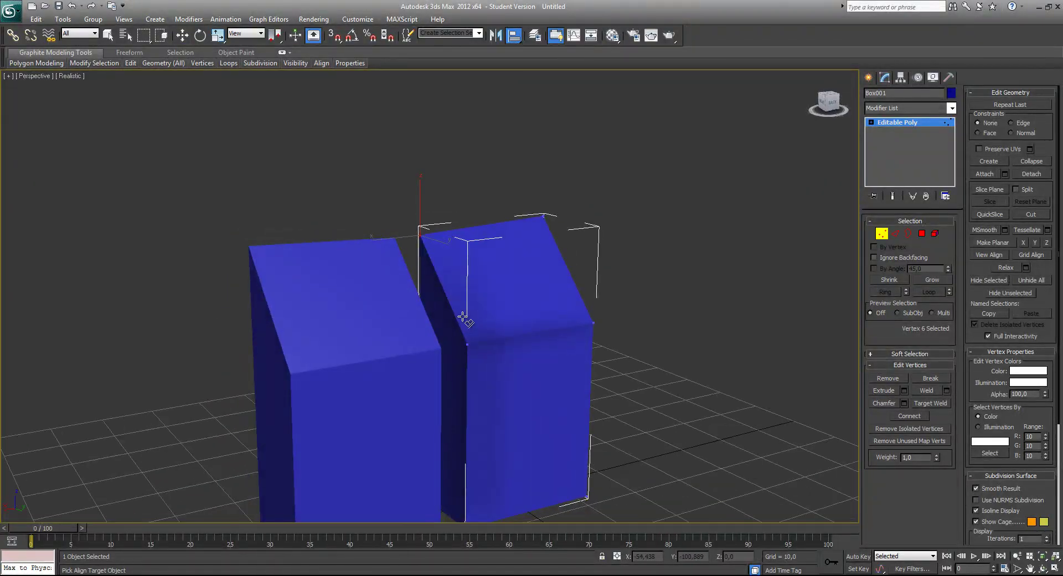
click(436, 298)
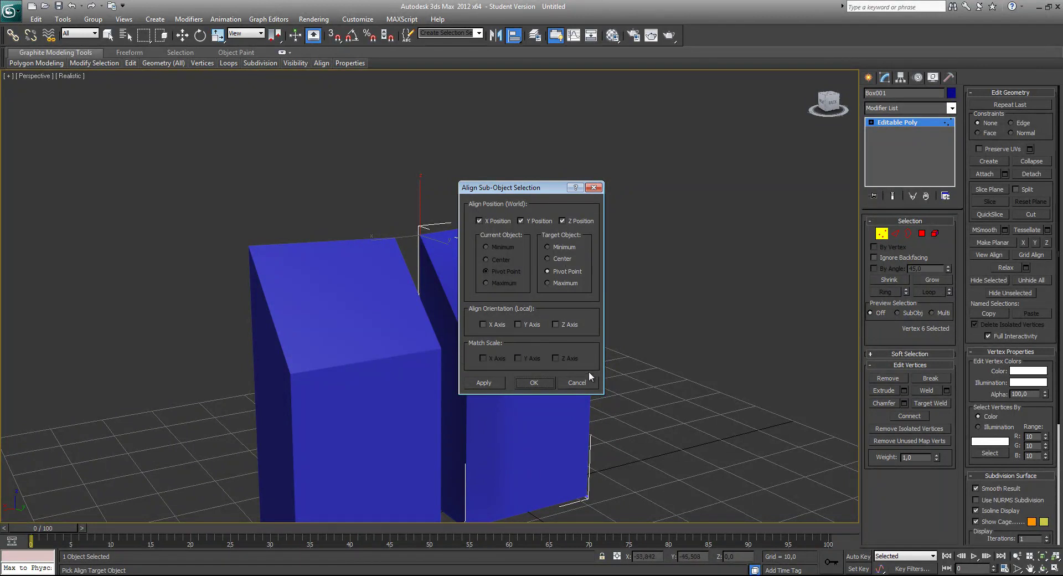
click(576, 383)
alt+middle_drag(549, 289, 510, 305)
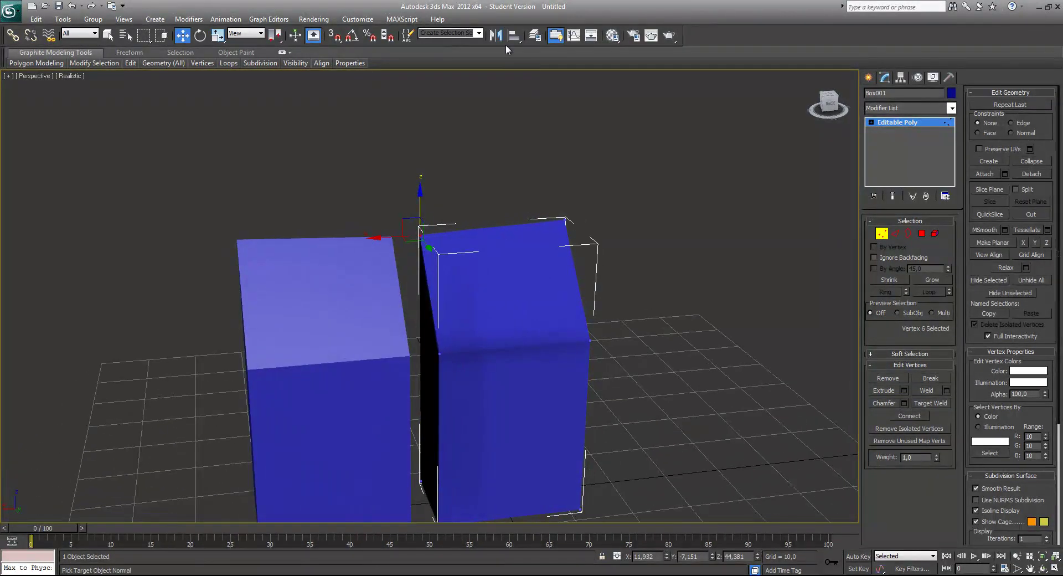
Step: Leave vertex editing and Normal Align the original box's side face to the mirrored box's facing side, with zero position and rotation offsets
drag(513, 35, 515, 88)
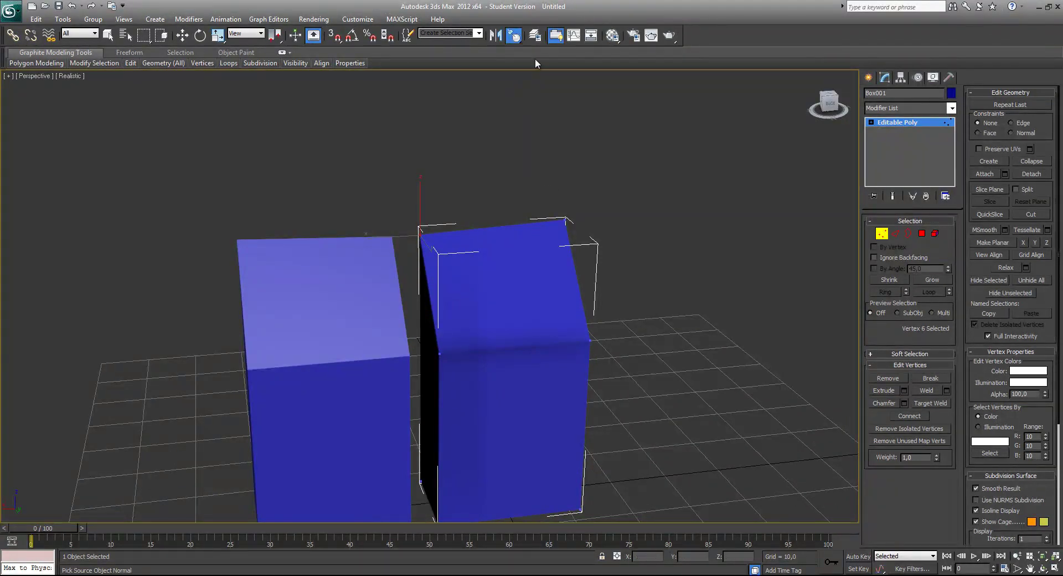
alt+middle_drag(453, 286, 426, 285)
click(881, 233)
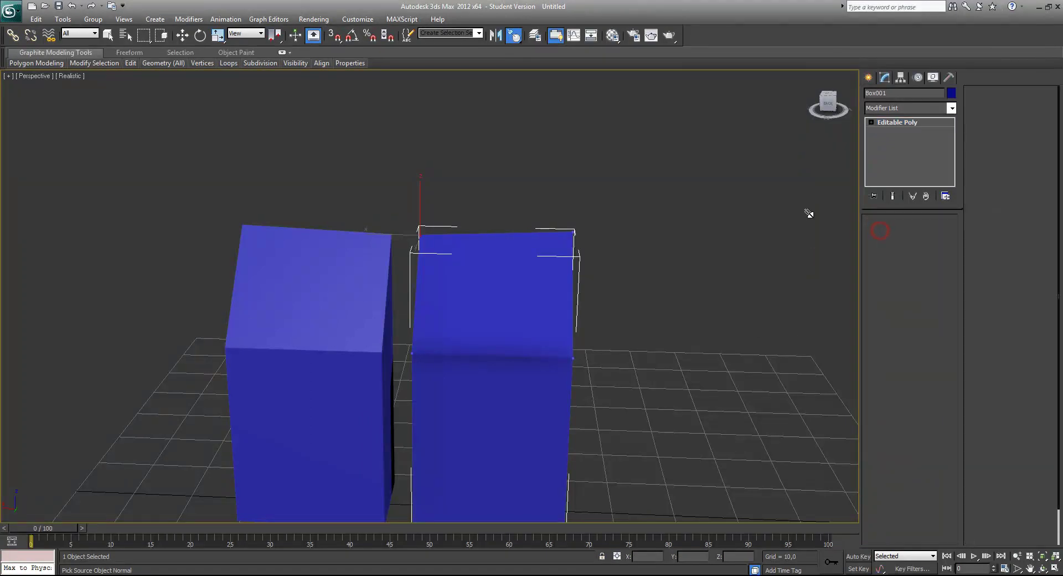
alt+middle_drag(480, 296, 446, 346)
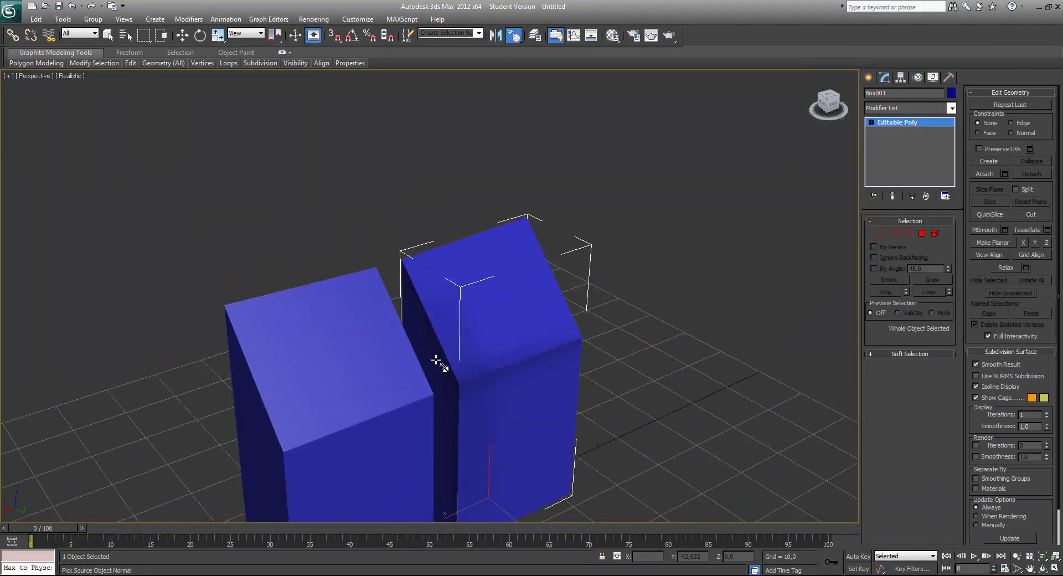
alt+middle_drag(526, 282, 423, 326)
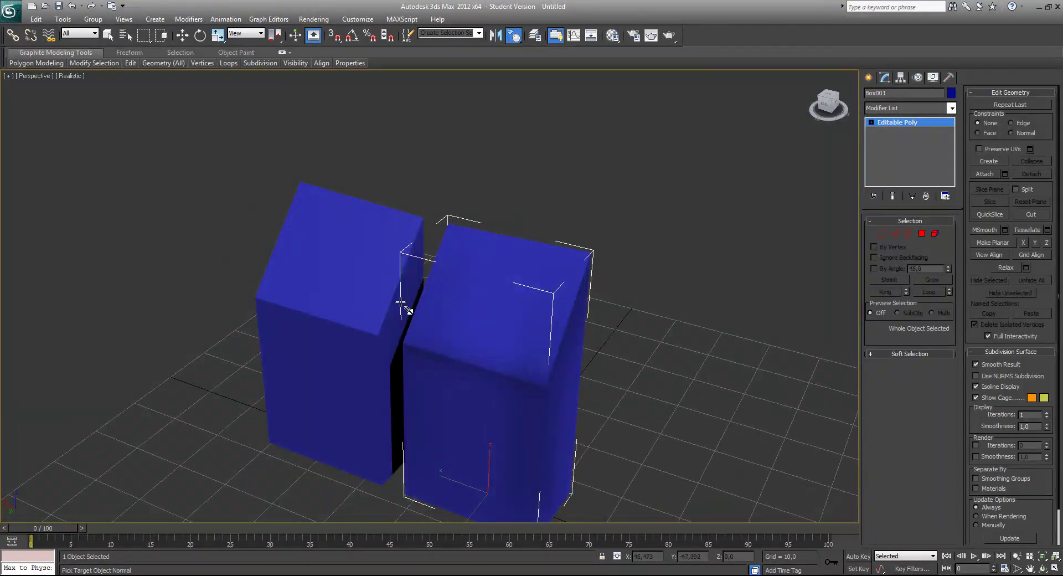
click(403, 302)
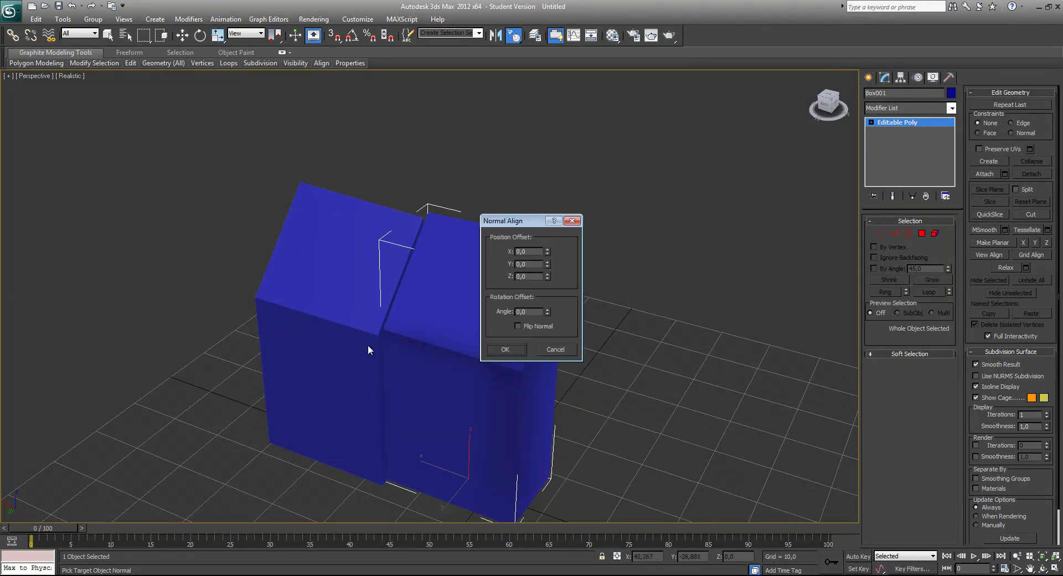
click(516, 347)
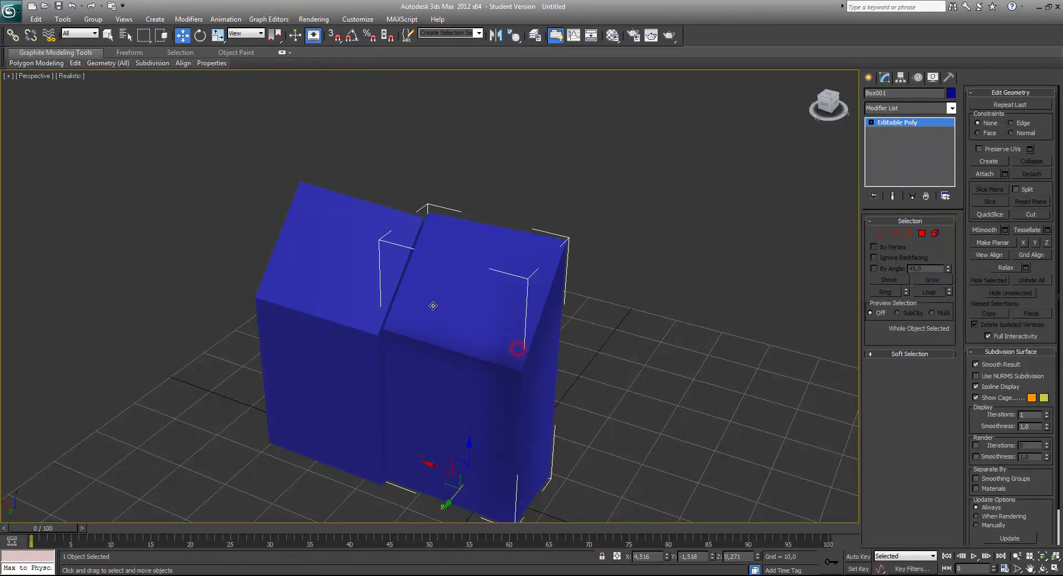
Step: In a maximized Top view, move the original box along Y to about -0.088 so it lines up with the mirrored box
key(alt+w)
click(244, 187)
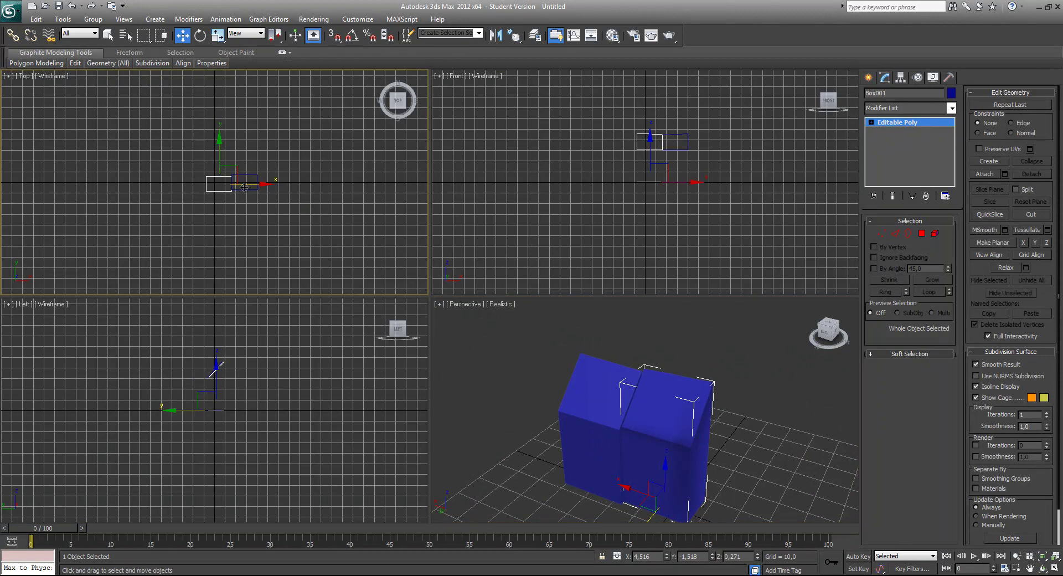
key(alt+w)
key(z)
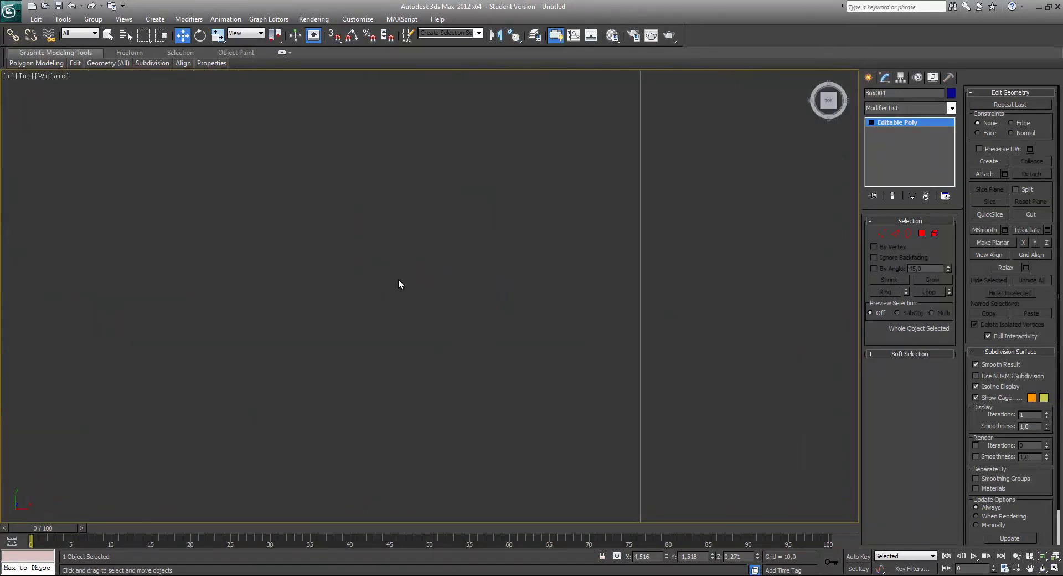
middle_drag(595, 292, 484, 282)
scroll(484, 282, down, 2)
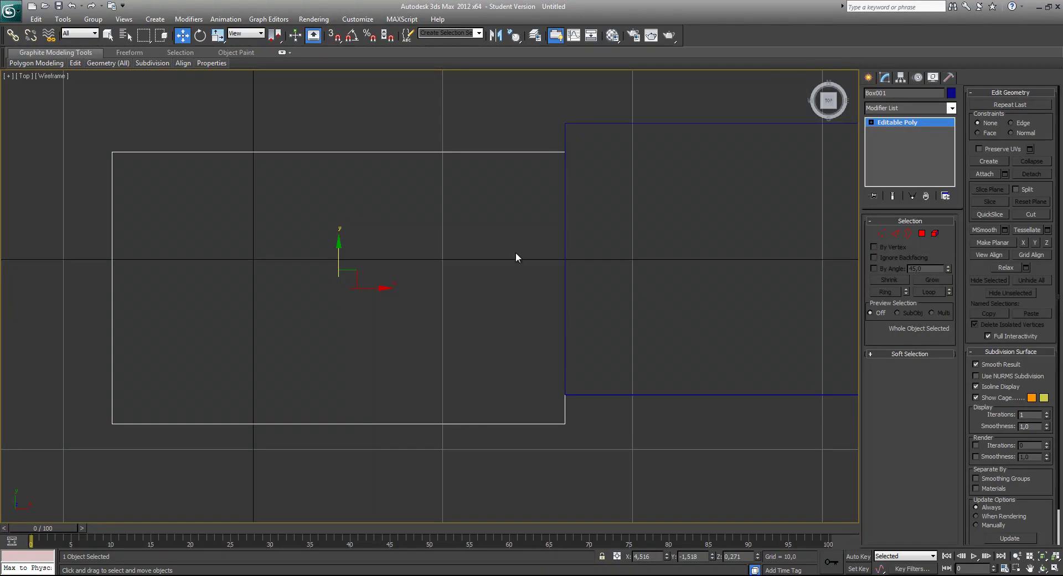
drag(333, 253, 335, 223)
Step: Return to the maximized Perspective view and examine the seam between the two boxes, toggling edged faces on and off
key(alt+w)
right_click(623, 427)
key(alt+w)
scroll(340, 356, up, 4)
middle_drag(373, 356, 444, 424)
alt+middle_drag(444, 424, 401, 301)
key(F4)
key(F4)
scroll(454, 338, up, 3)
scroll(454, 339, down, 3)
scroll(452, 332, up, 3)
scroll(451, 334, down, 3)
alt+middle_drag(456, 334, 332, 364)
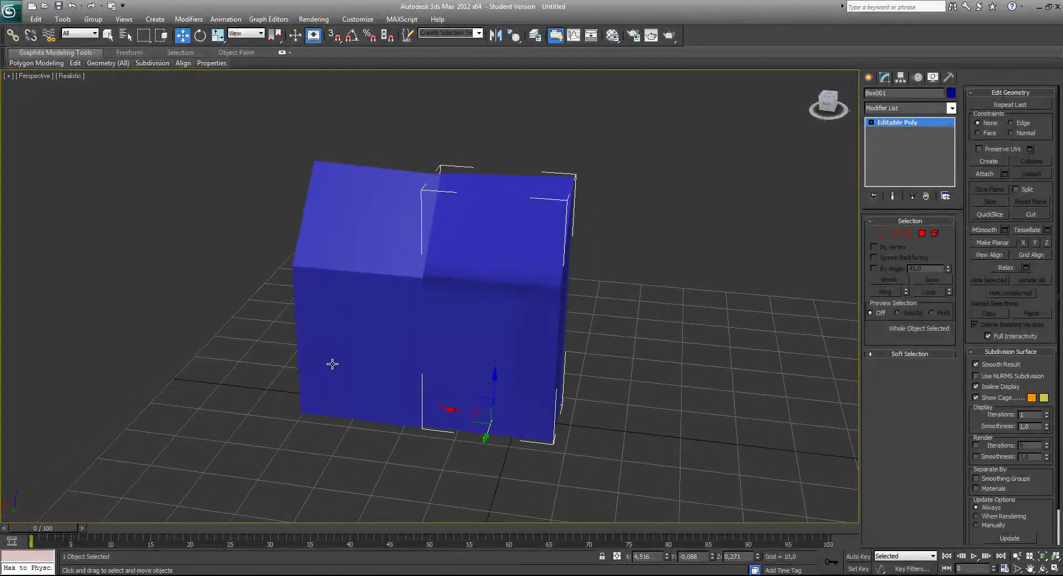
Step: Select the mirrored box and switch the Perspective view to wireframe display and back to shaded
click(343, 232)
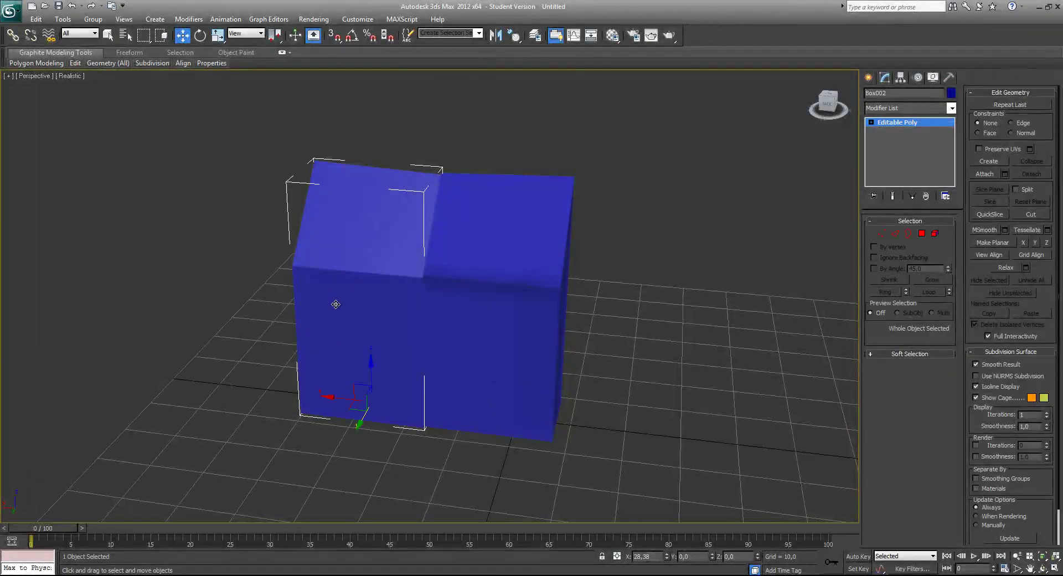
mouse_move(416, 317)
alt+middle_down()
mouse_move(429, 325)
mouse_move(394, 325)
mouse_move(442, 300)
mouse_move(522, 311)
mouse_move(482, 333)
mouse_move(221, 322)
mouse_move(413, 308)
mouse_move(399, 320)
mouse_move(422, 325)
alt+middle_up()
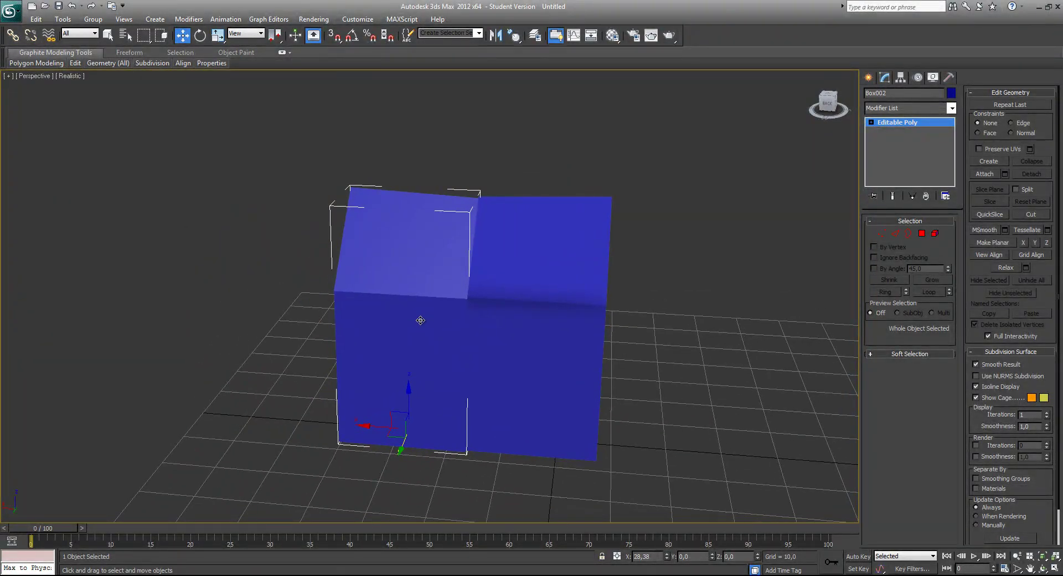
key(F3)
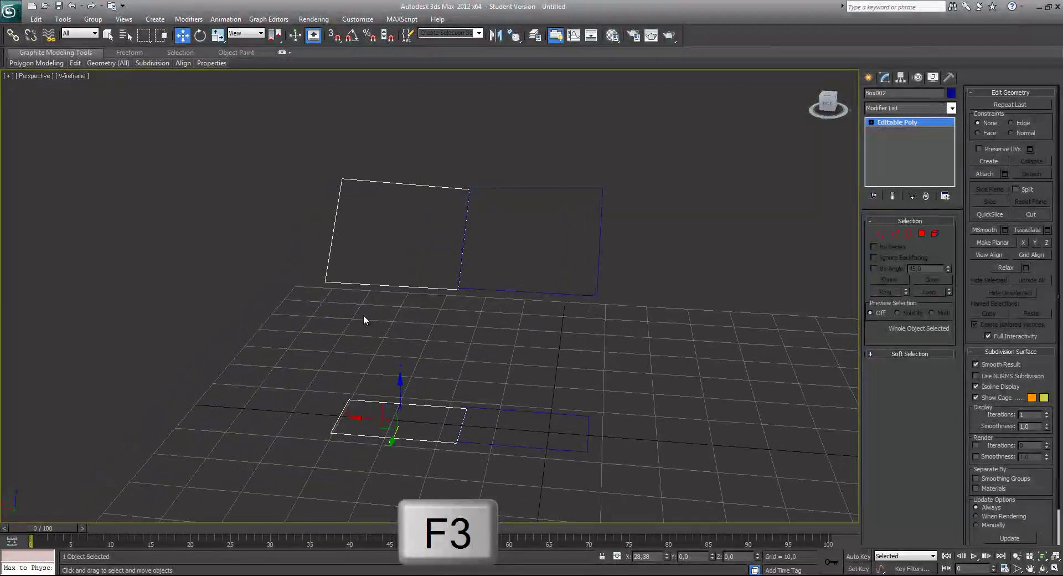
alt+middle_drag(318, 335, 339, 328)
key(F3)
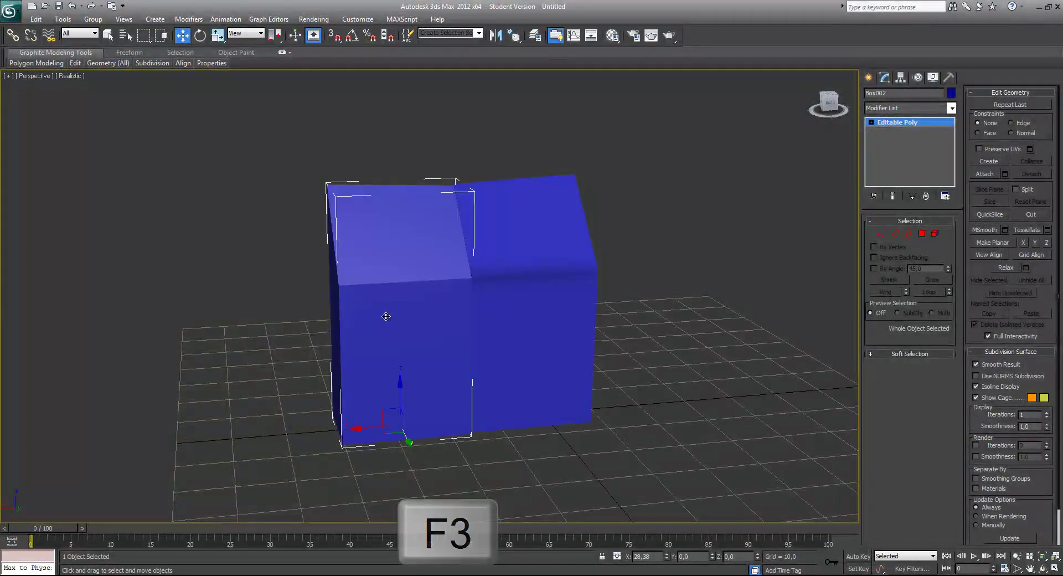
Step: Select edges of the mirrored box at Edge level in wireframe display, ending with the front edge of its sloped top
click(896, 232)
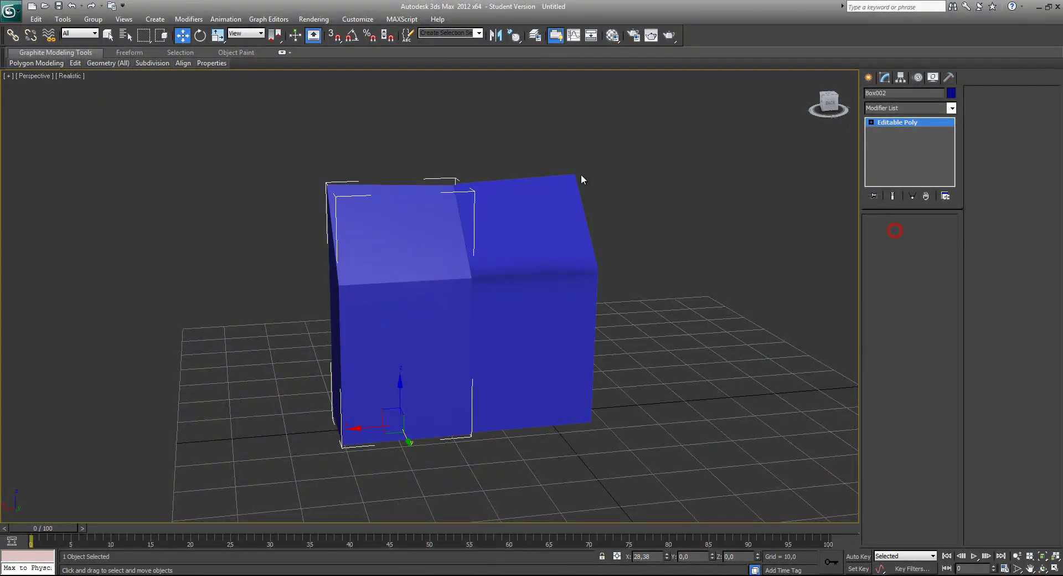
key(F3)
mouse_move(369, 236)
alt+middle_down()
mouse_move(407, 310)
mouse_move(363, 317)
mouse_move(404, 316)
mouse_move(320, 254)
alt+middle_up()
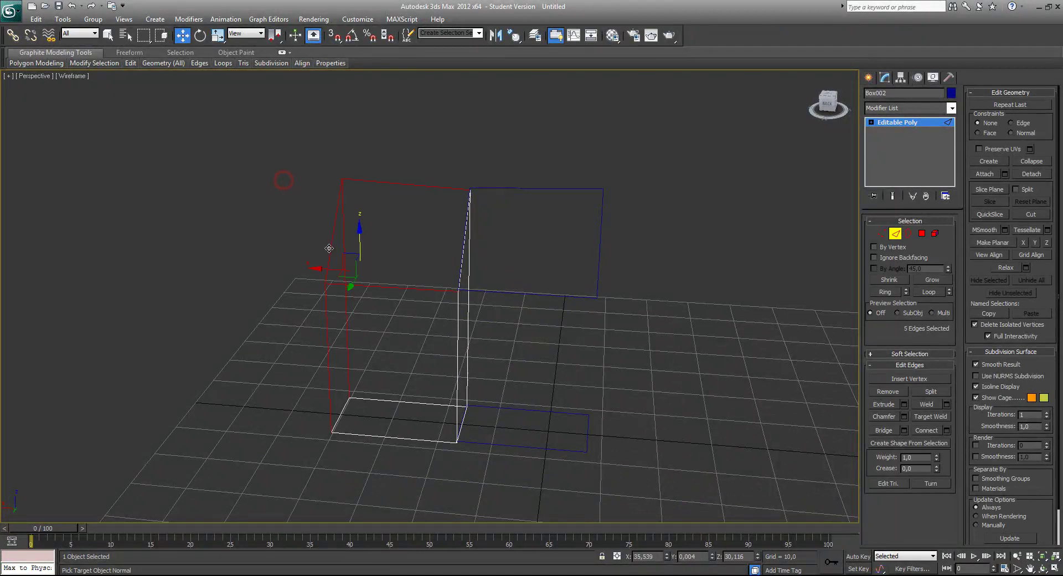
mouse_move(341, 349)
alt+middle_down()
mouse_move(354, 338)
mouse_move(339, 319)
alt+middle_up()
key(F3)
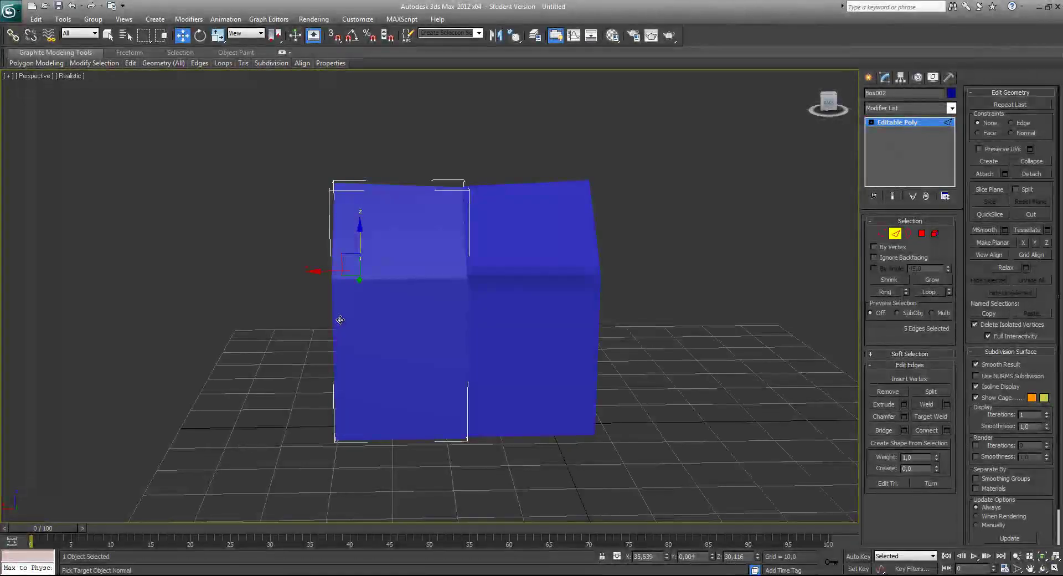
mouse_move(396, 276)
alt+middle_down()
mouse_move(380, 337)
mouse_move(449, 332)
mouse_move(351, 332)
mouse_move(224, 356)
mouse_move(202, 327)
mouse_move(140, 334)
mouse_move(262, 322)
mouse_move(304, 335)
alt+middle_up()
key(F3)
middle_drag(386, 329, 387, 326)
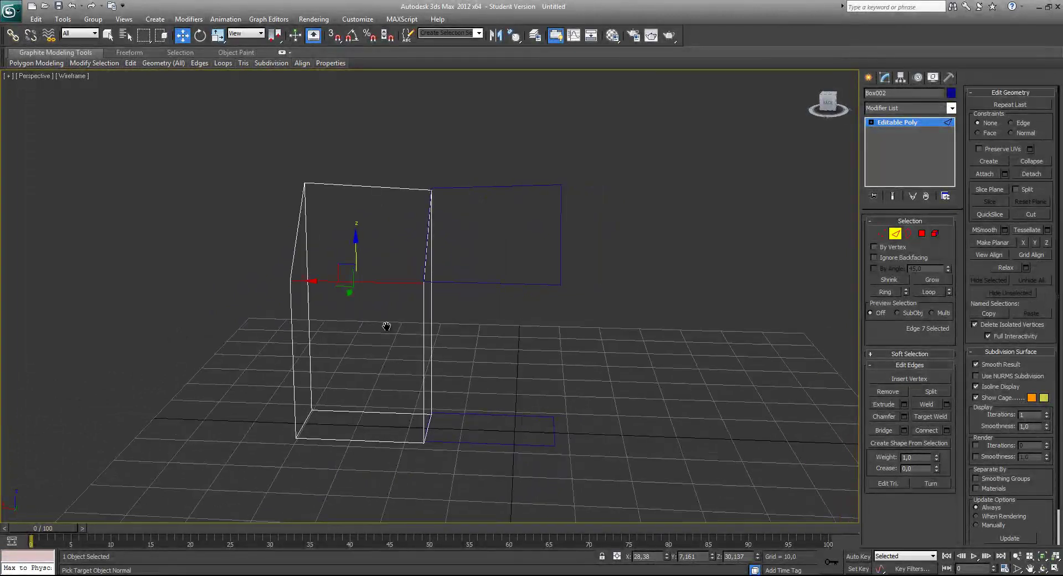
Step: Return the Perspective view to shaded display and toggle edged faces, leaving them turned on
key(F3)
key(F4)
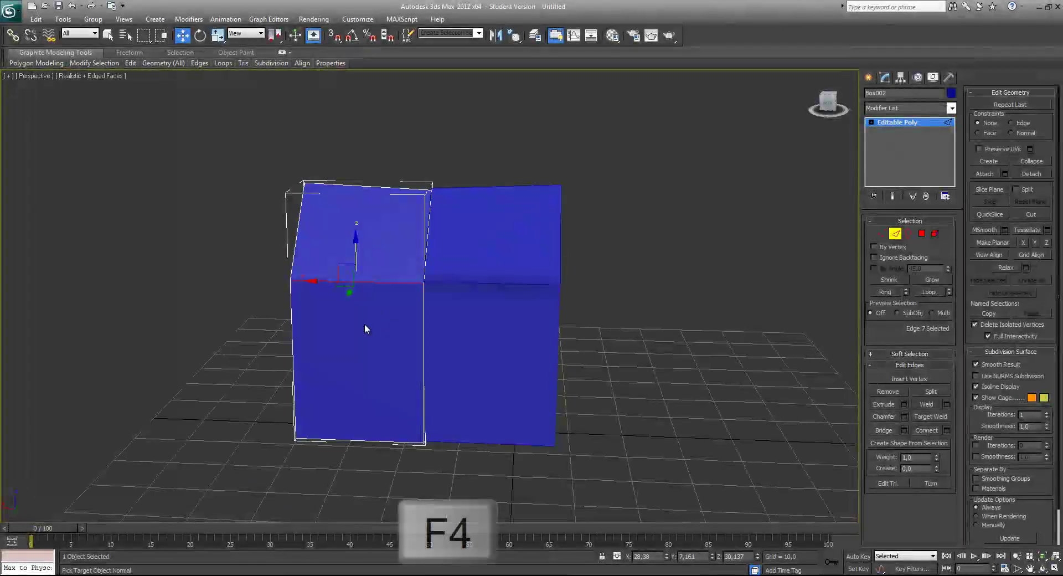
alt+middle_drag(348, 357, 375, 348)
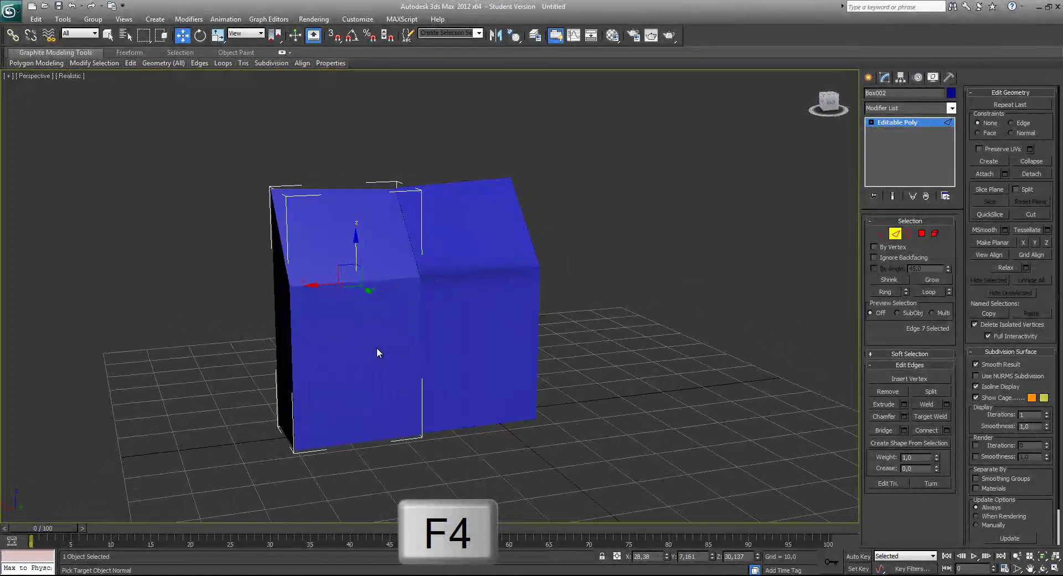
middle_drag(372, 285, 372, 334)
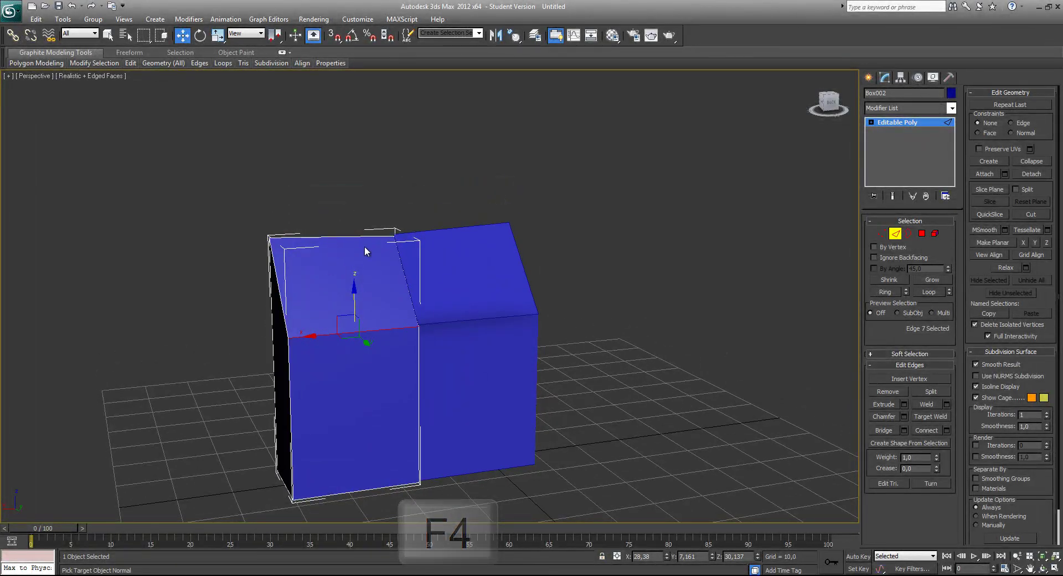
middle_drag(384, 327, 423, 320)
Step: Leave edge editing and move the mirrored box to an X of about 37.7 and a Z of about 2.37, using the X-axis constraint
key(F5)
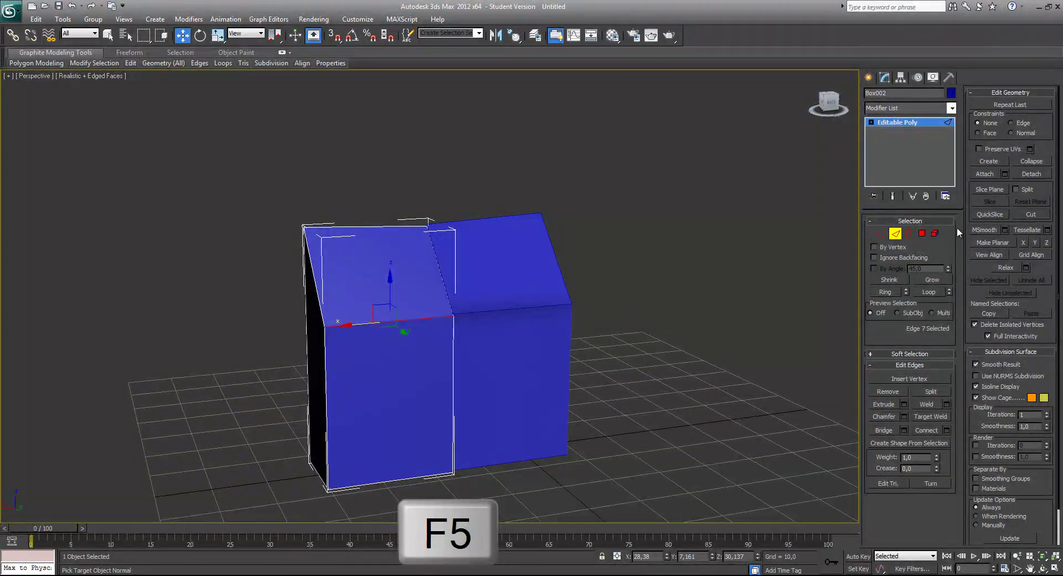
click(902, 235)
middle_drag(382, 358, 420, 360)
scroll(410, 464, up, 5)
middle_drag(403, 455, 526, 135)
middle_drag(546, 426, 455, 401)
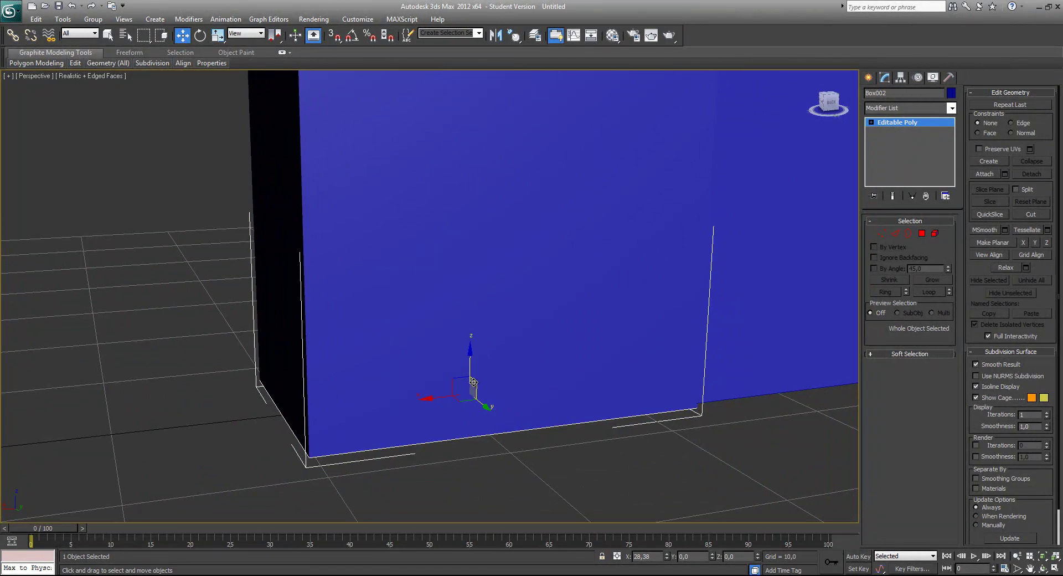
drag(455, 379, 379, 351)
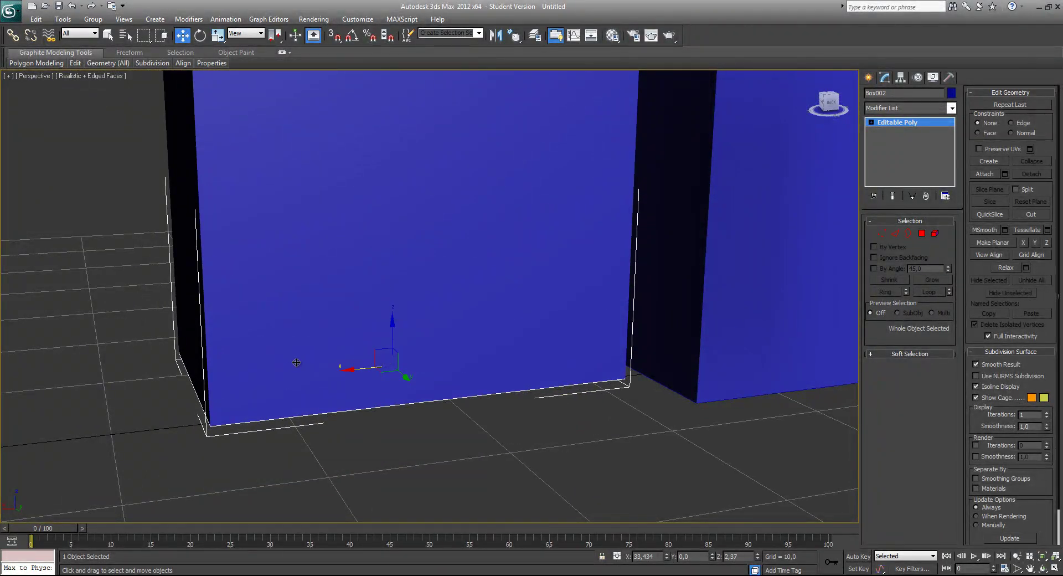
shift+drag(393, 330, 525, 327)
drag(321, 404, 272, 469)
Step: Move the mirrored box to a Y of about -7.2 with the Y-axis constraint and a Z of about 1.15 with the Z-axis constraint
key(F6)
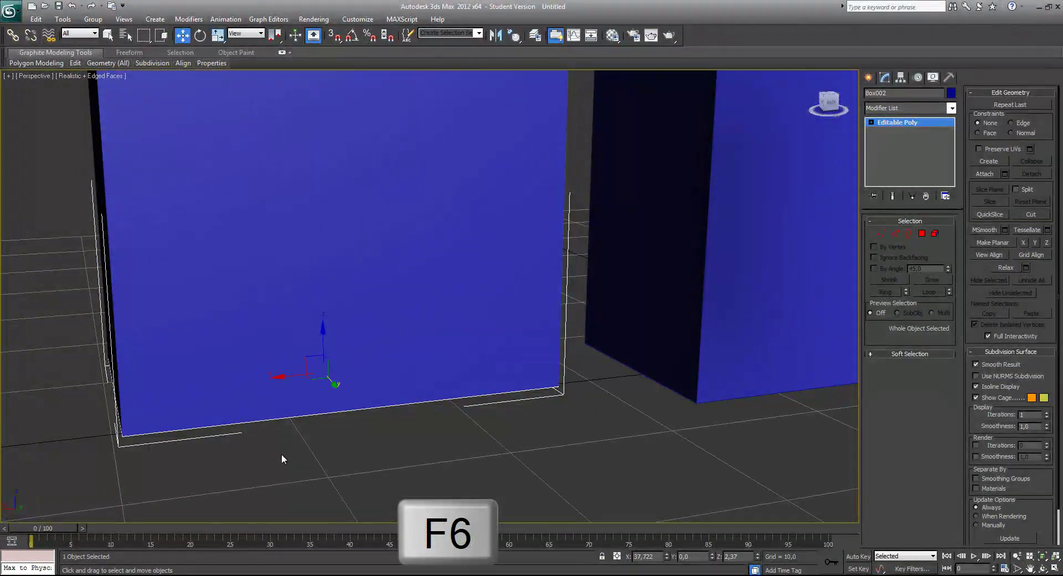
drag(251, 413, 293, 378)
key(F7)
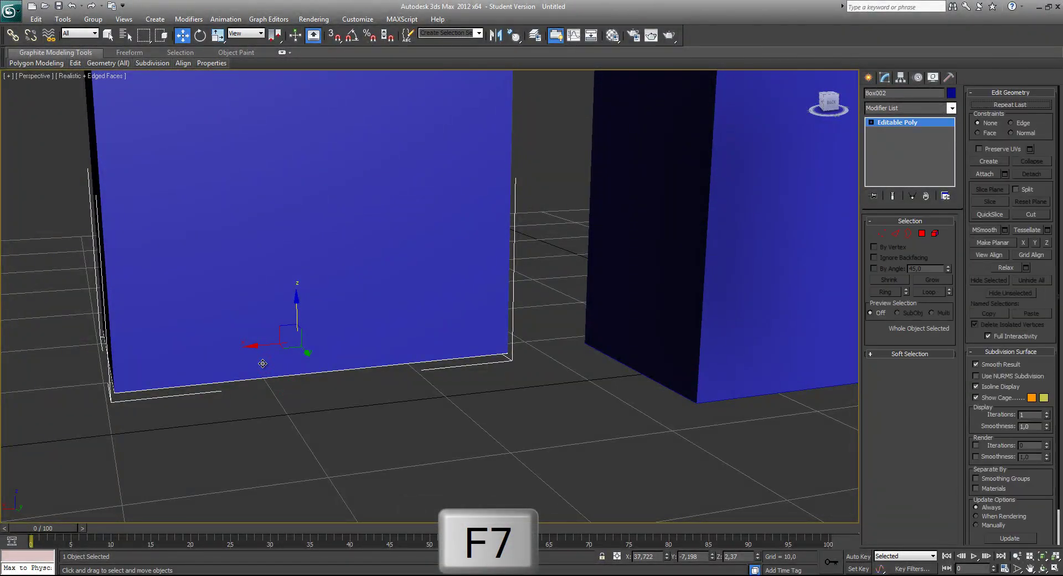
drag(262, 354, 288, 382)
scroll(332, 408, down, 6)
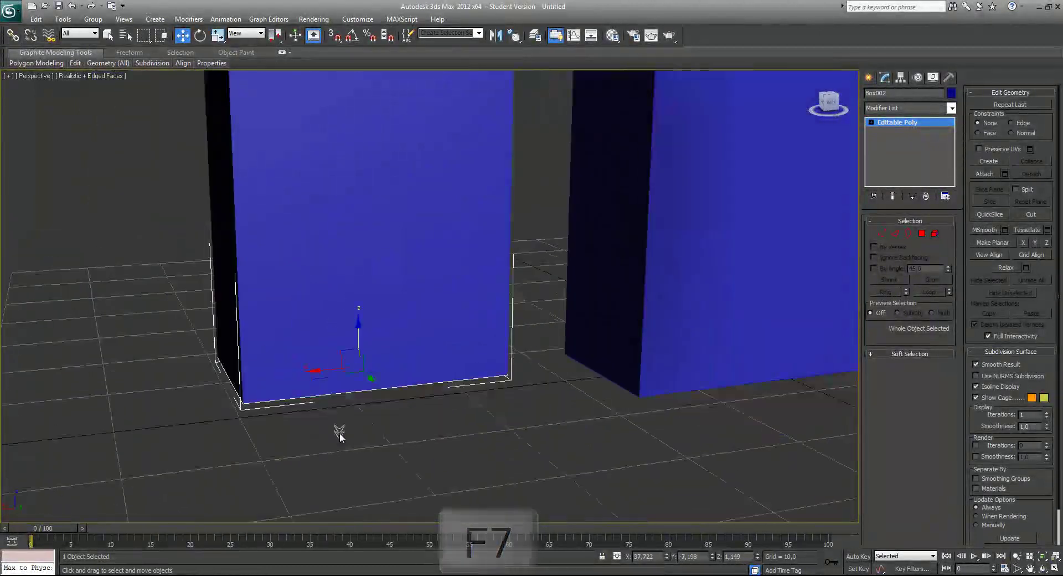
alt+middle_drag(453, 373, 436, 396)
middle_drag(430, 339, 416, 376)
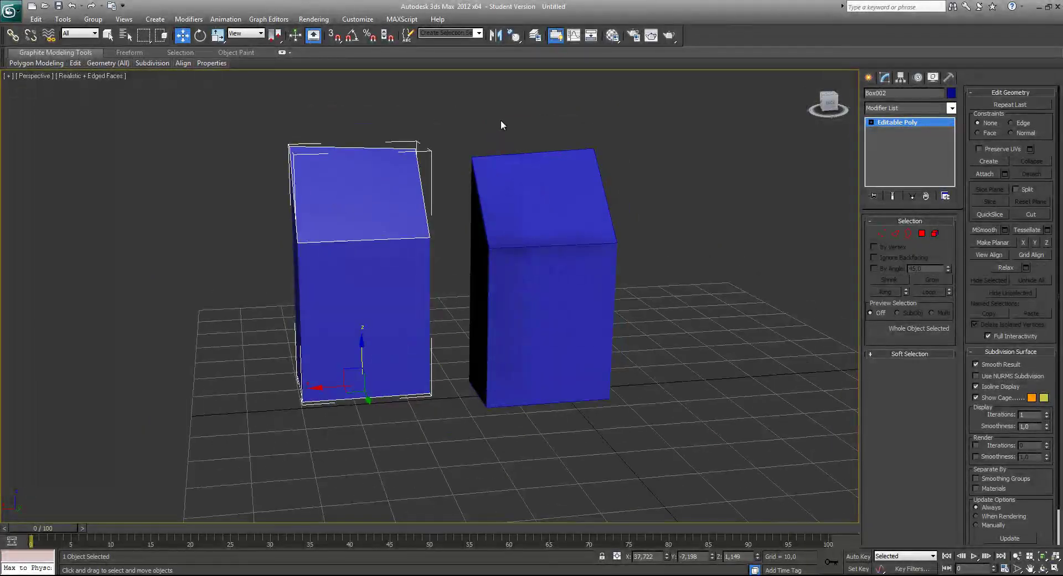
Step: Open the Material Editor and place its window beside a close-up of the mirrored box's sloped top
click(612, 35)
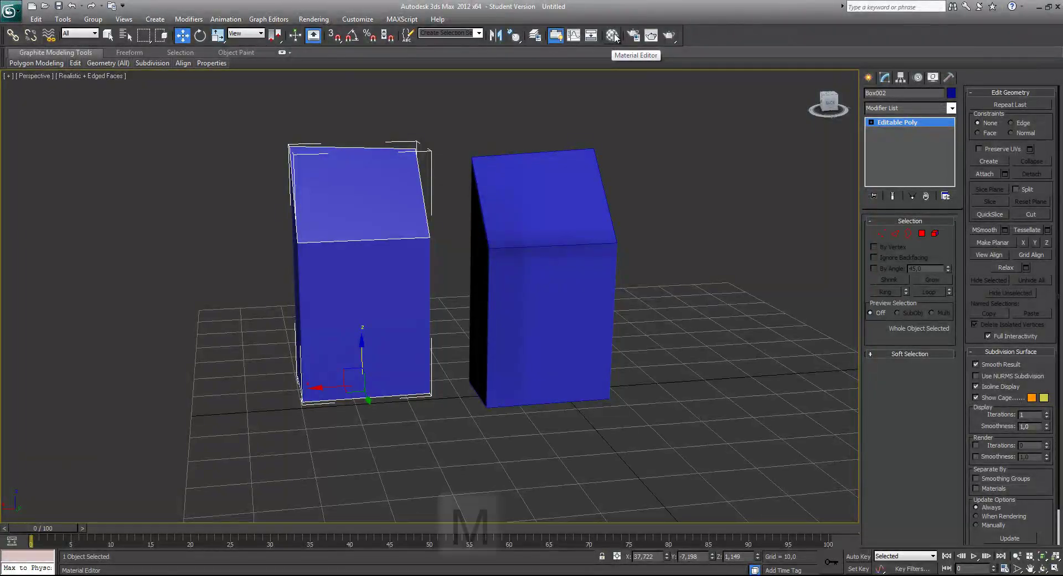
key(m)
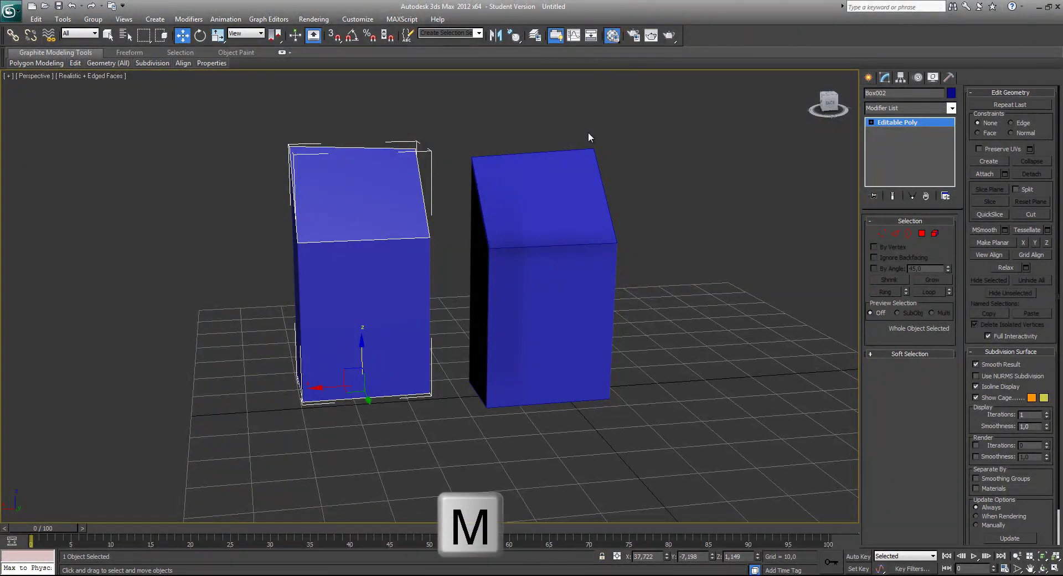
middle_drag(388, 206, 477, 212)
alt+middle_drag(424, 256, 489, 300)
scroll(498, 304, up, 6)
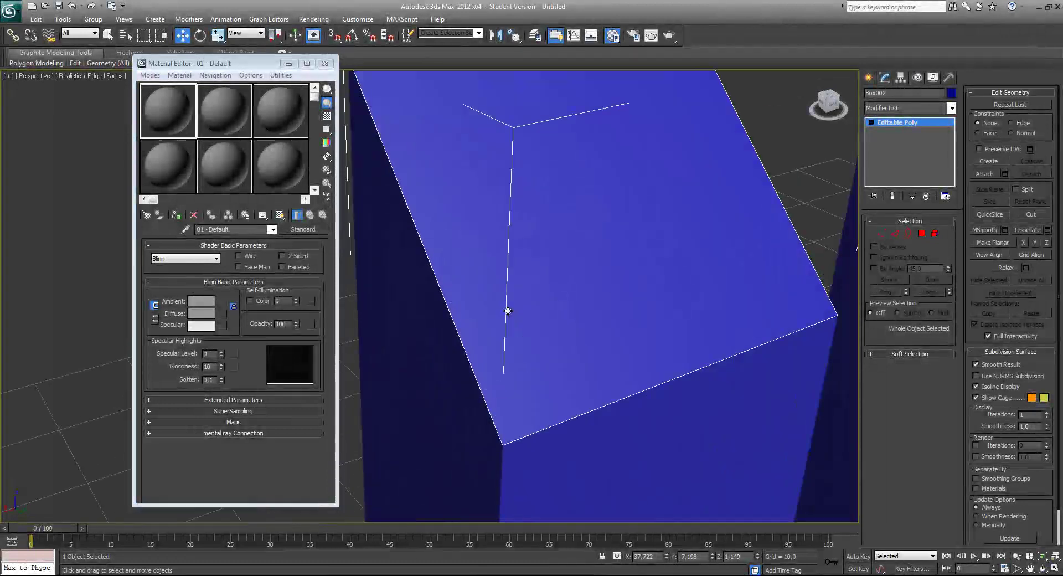
scroll(505, 309, down, 2)
alt+middle_drag(553, 263, 545, 260)
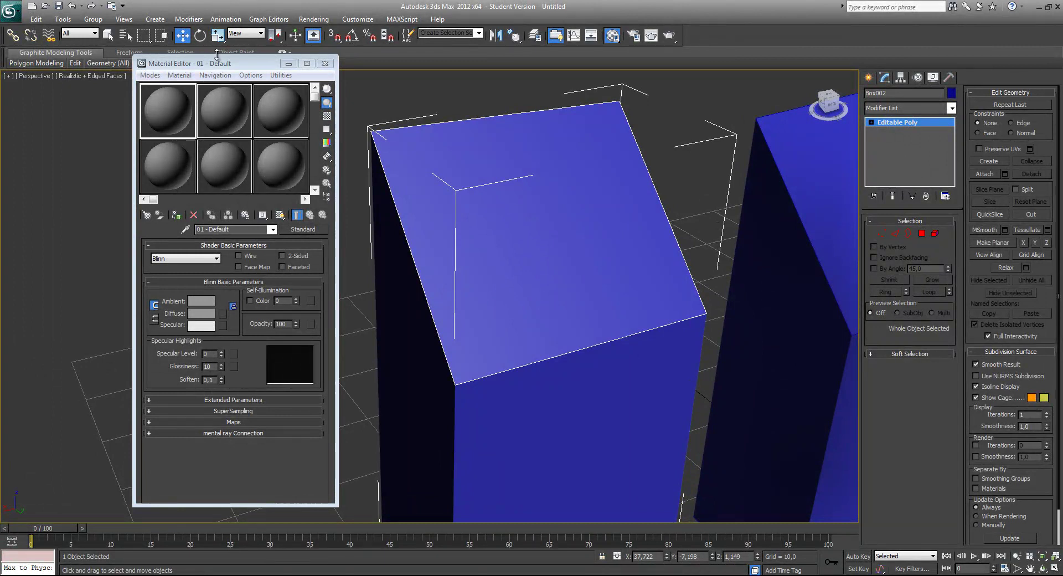
drag(249, 63, 245, 83)
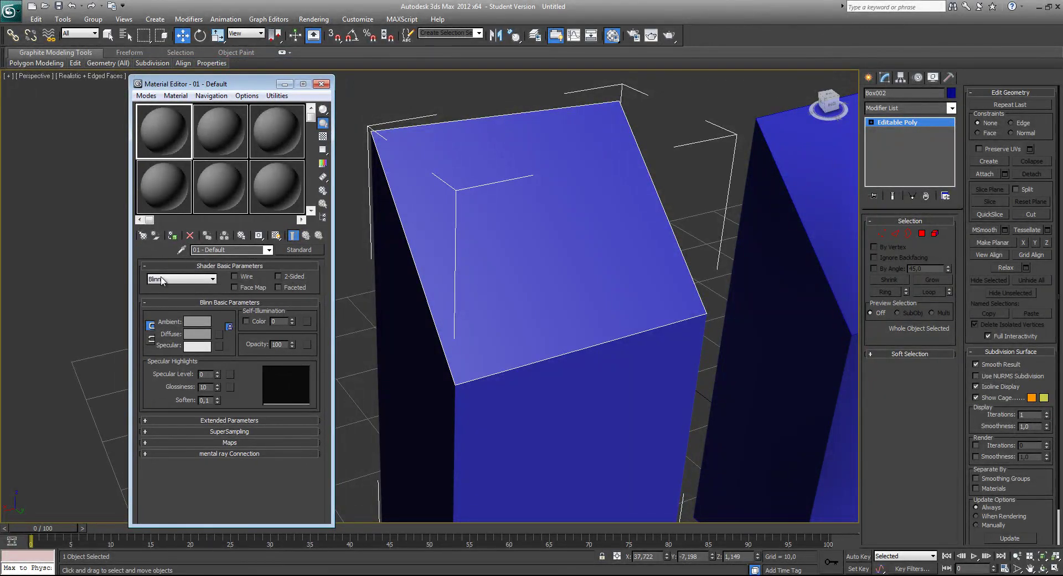